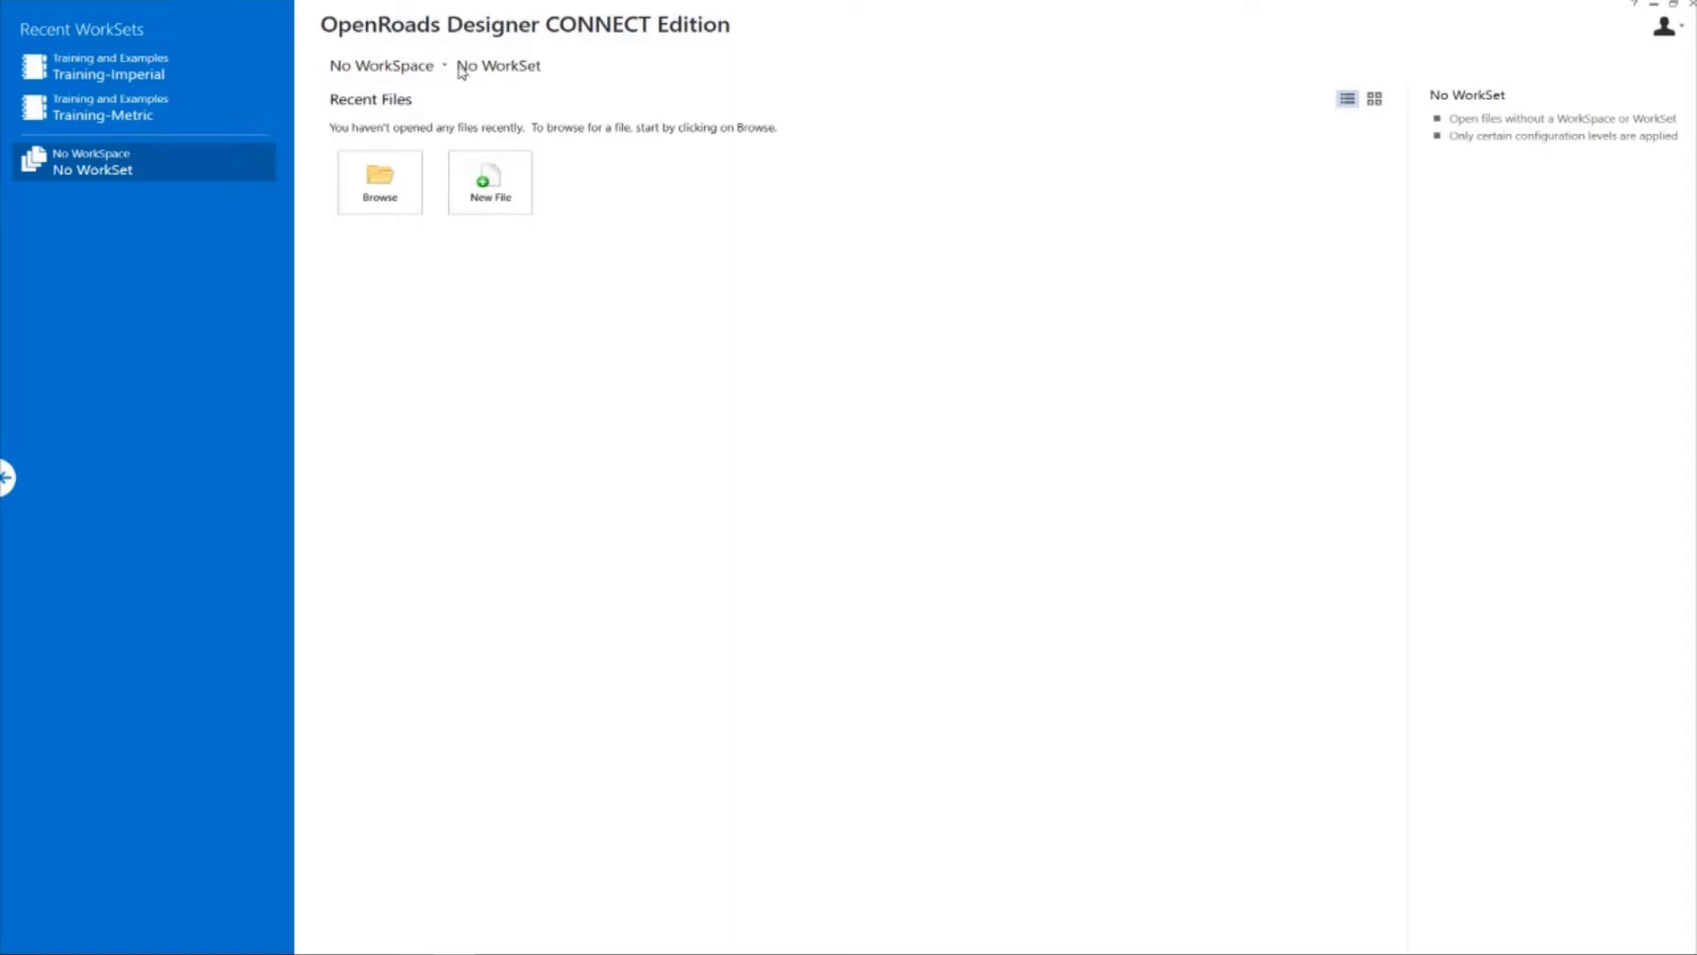
Step: Select the Training and Examples WorkSpace and the Training-Imperial WorkSet
left_click(382, 65)
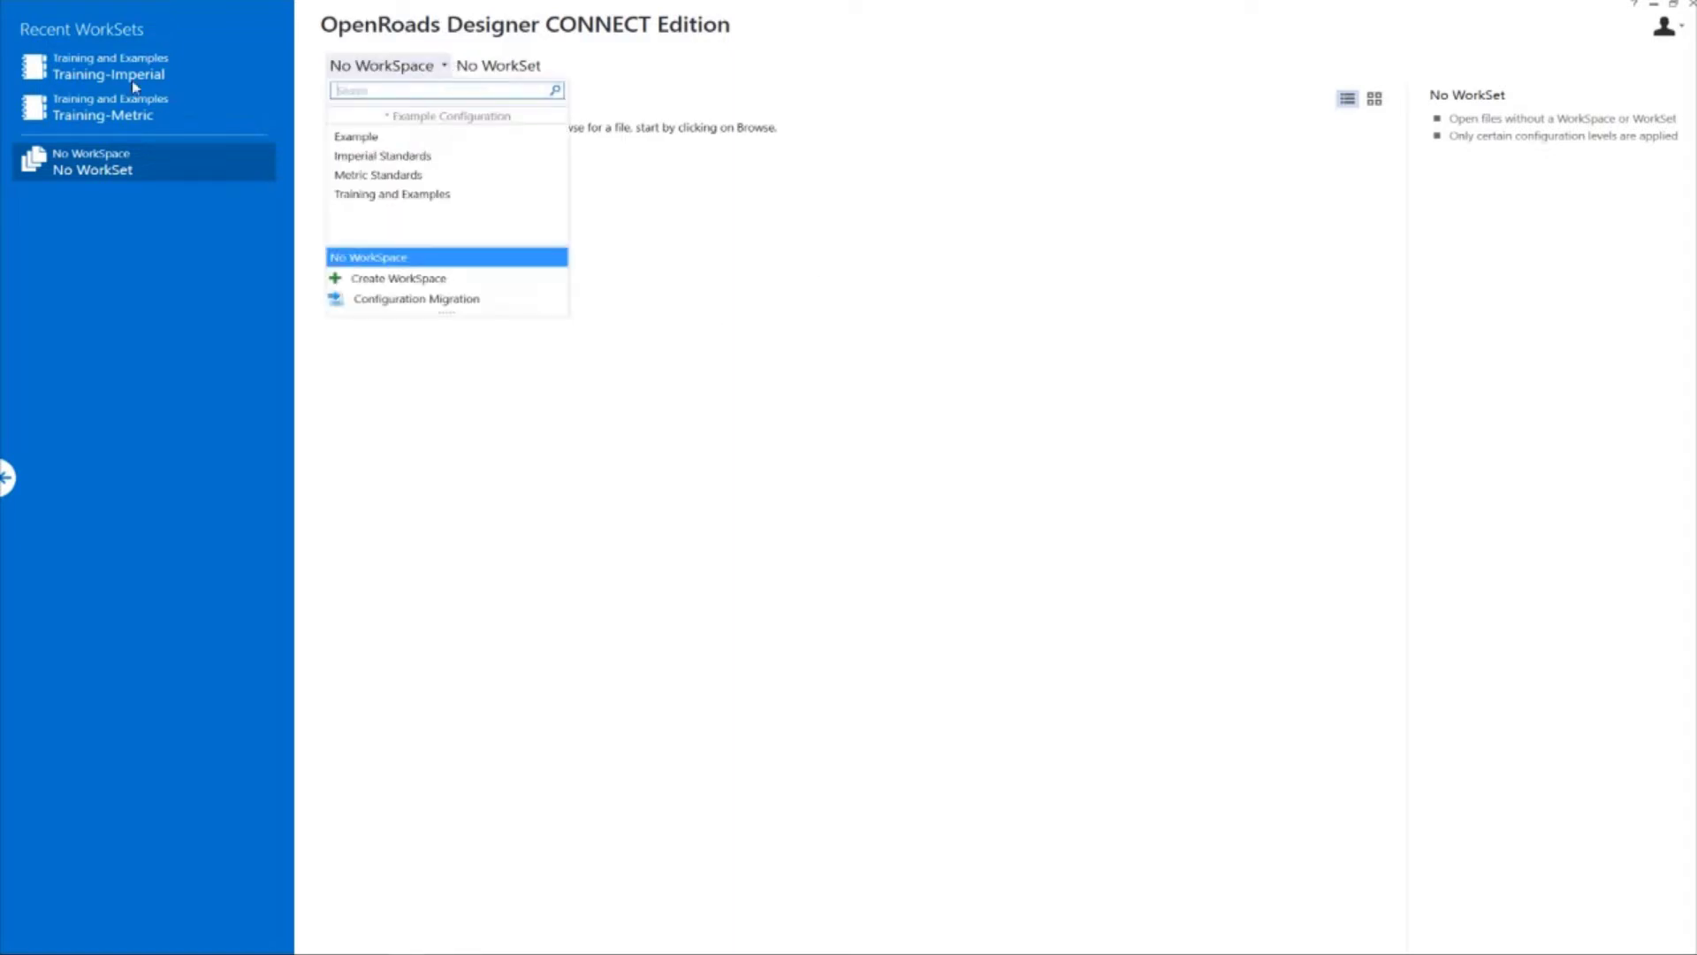
left_click(408, 196)
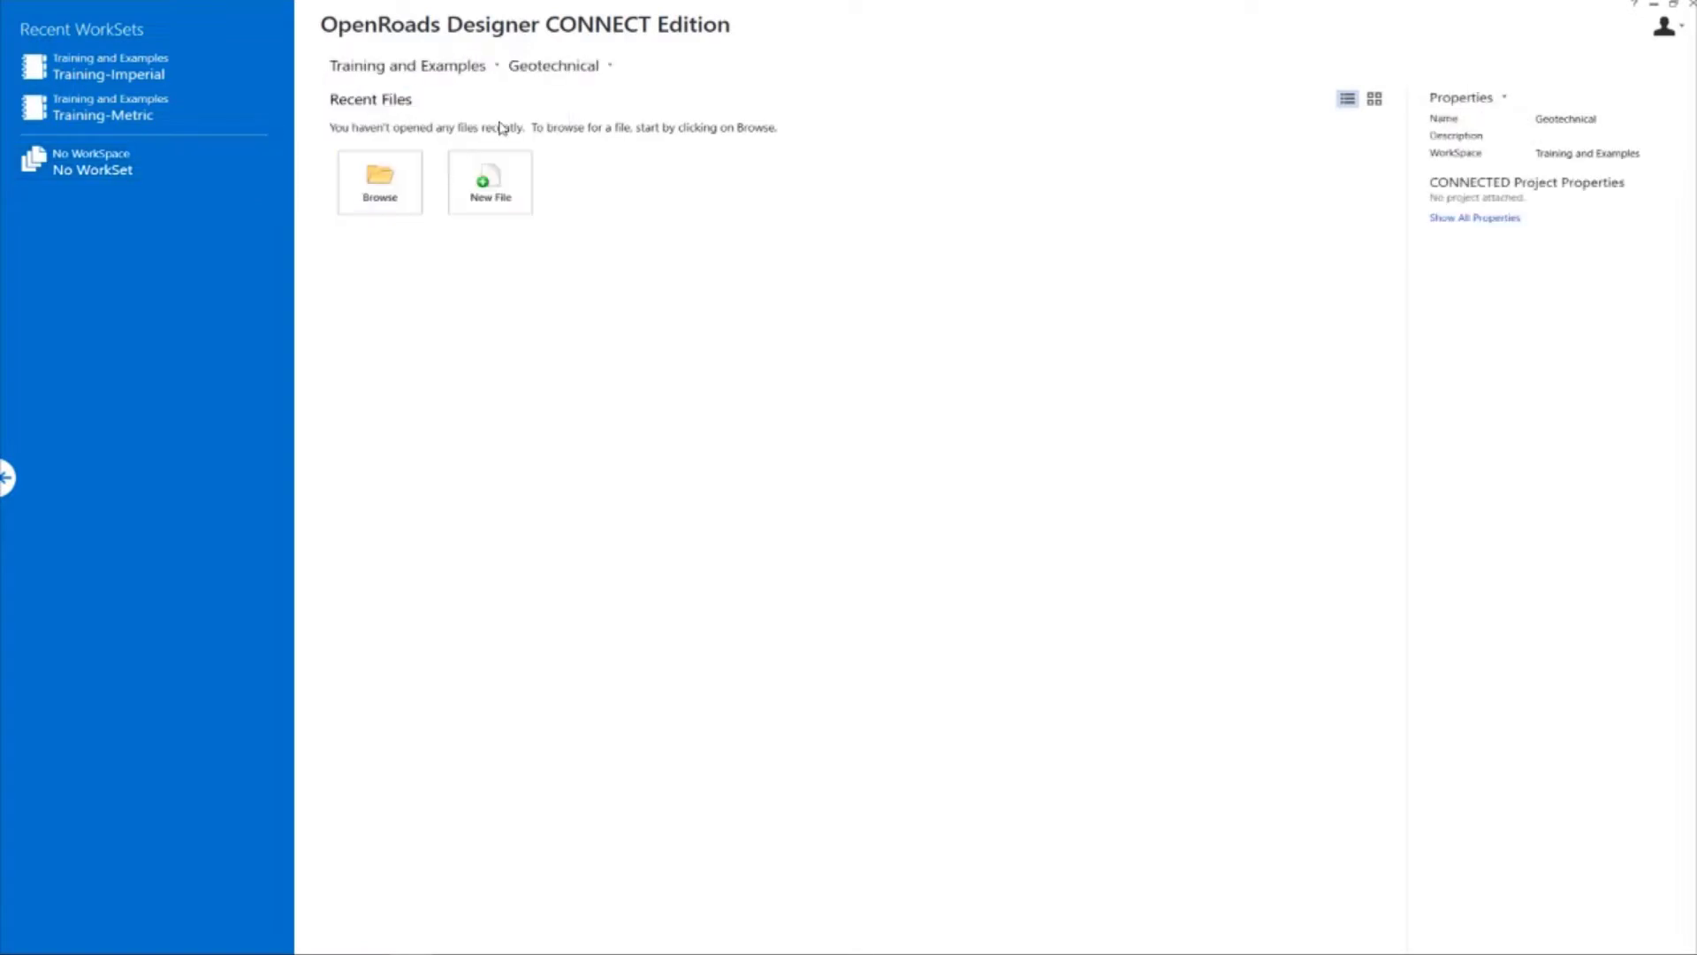
left_click(610, 67)
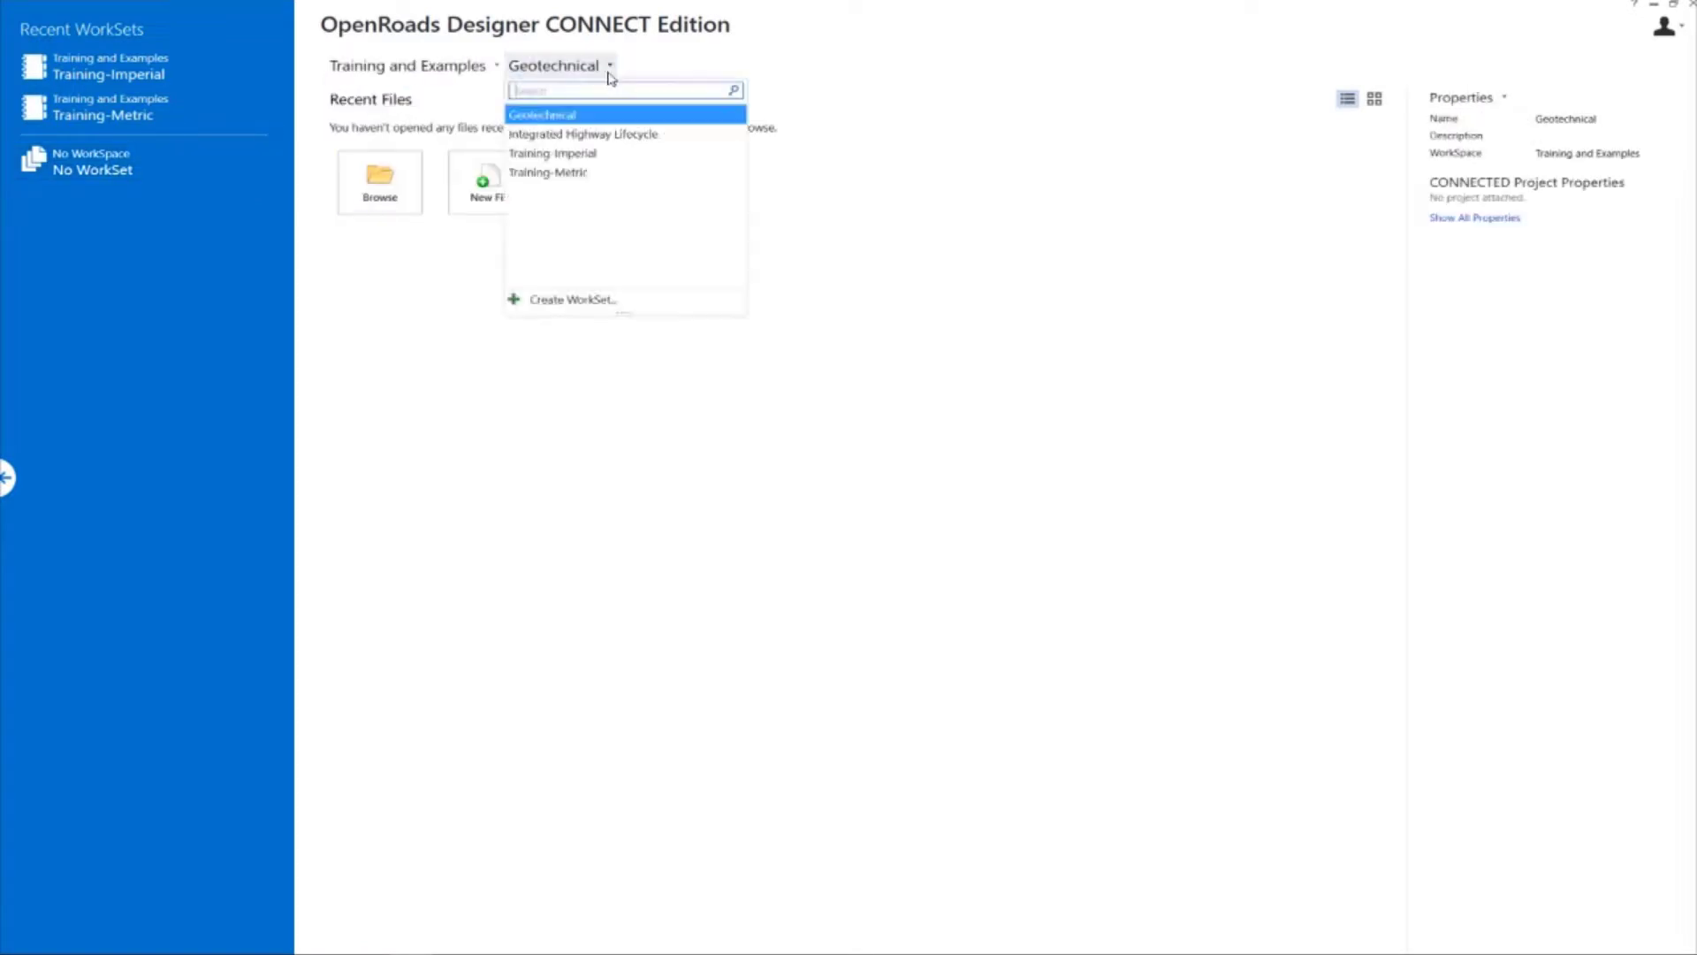
left_click(592, 155)
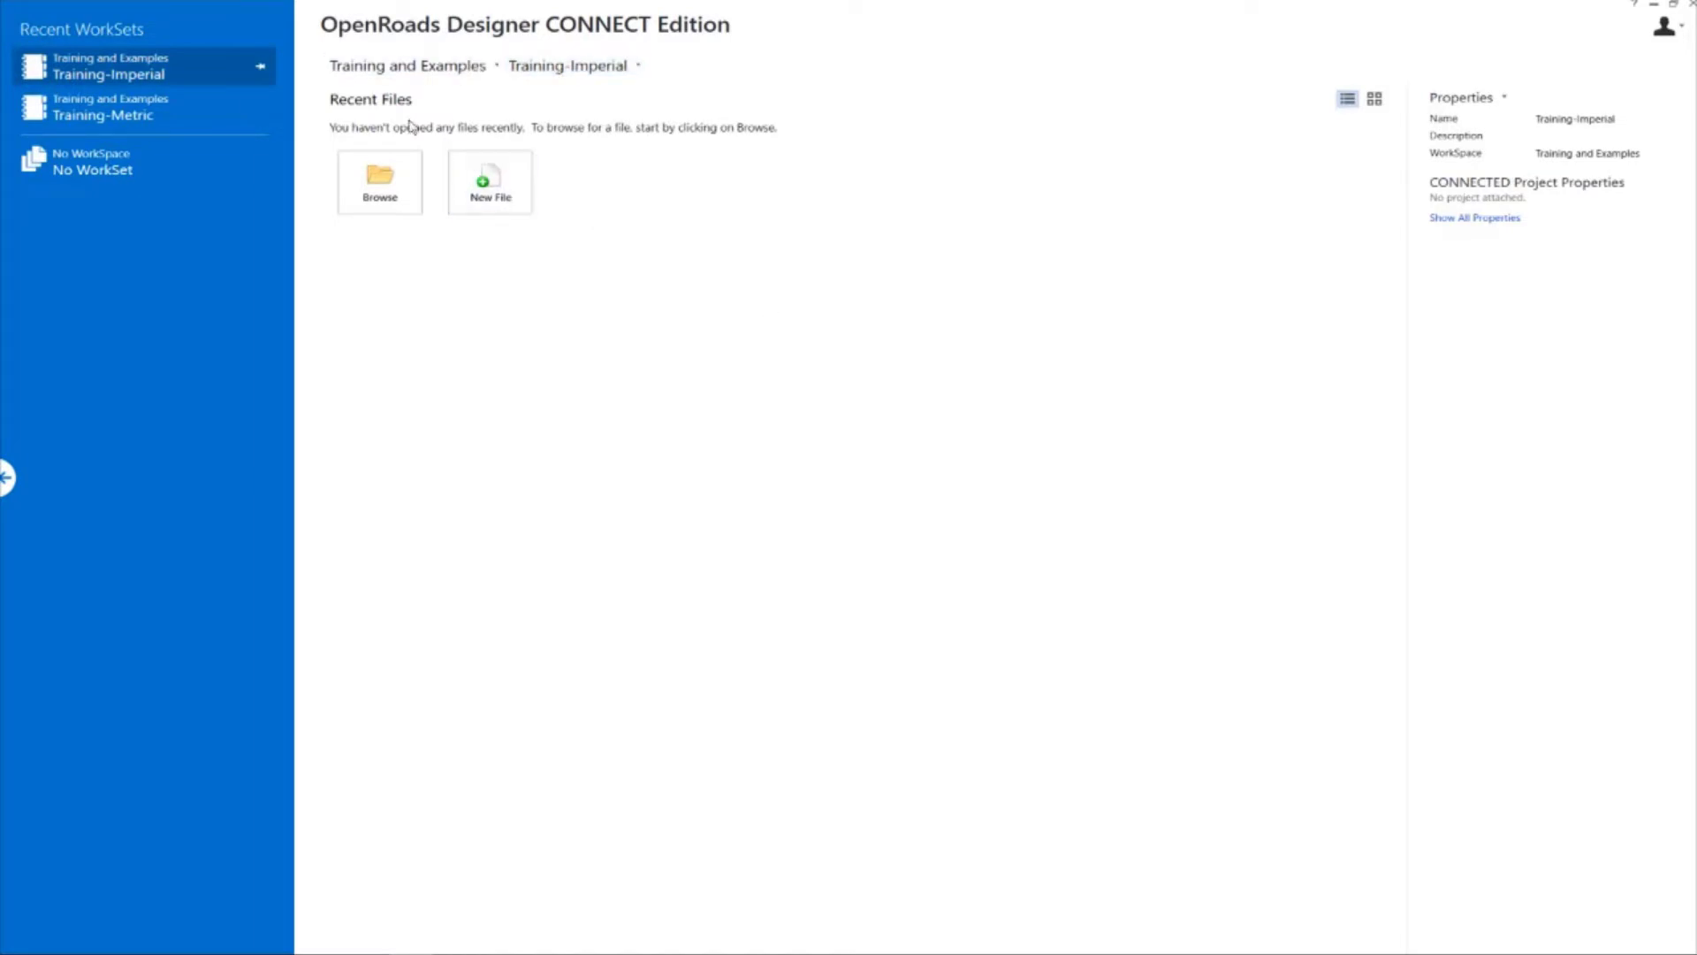
Step: Browse into the Corridor Modeling Quantities folder and open Corridor-LondonRd.dgn
left_click(380, 182)
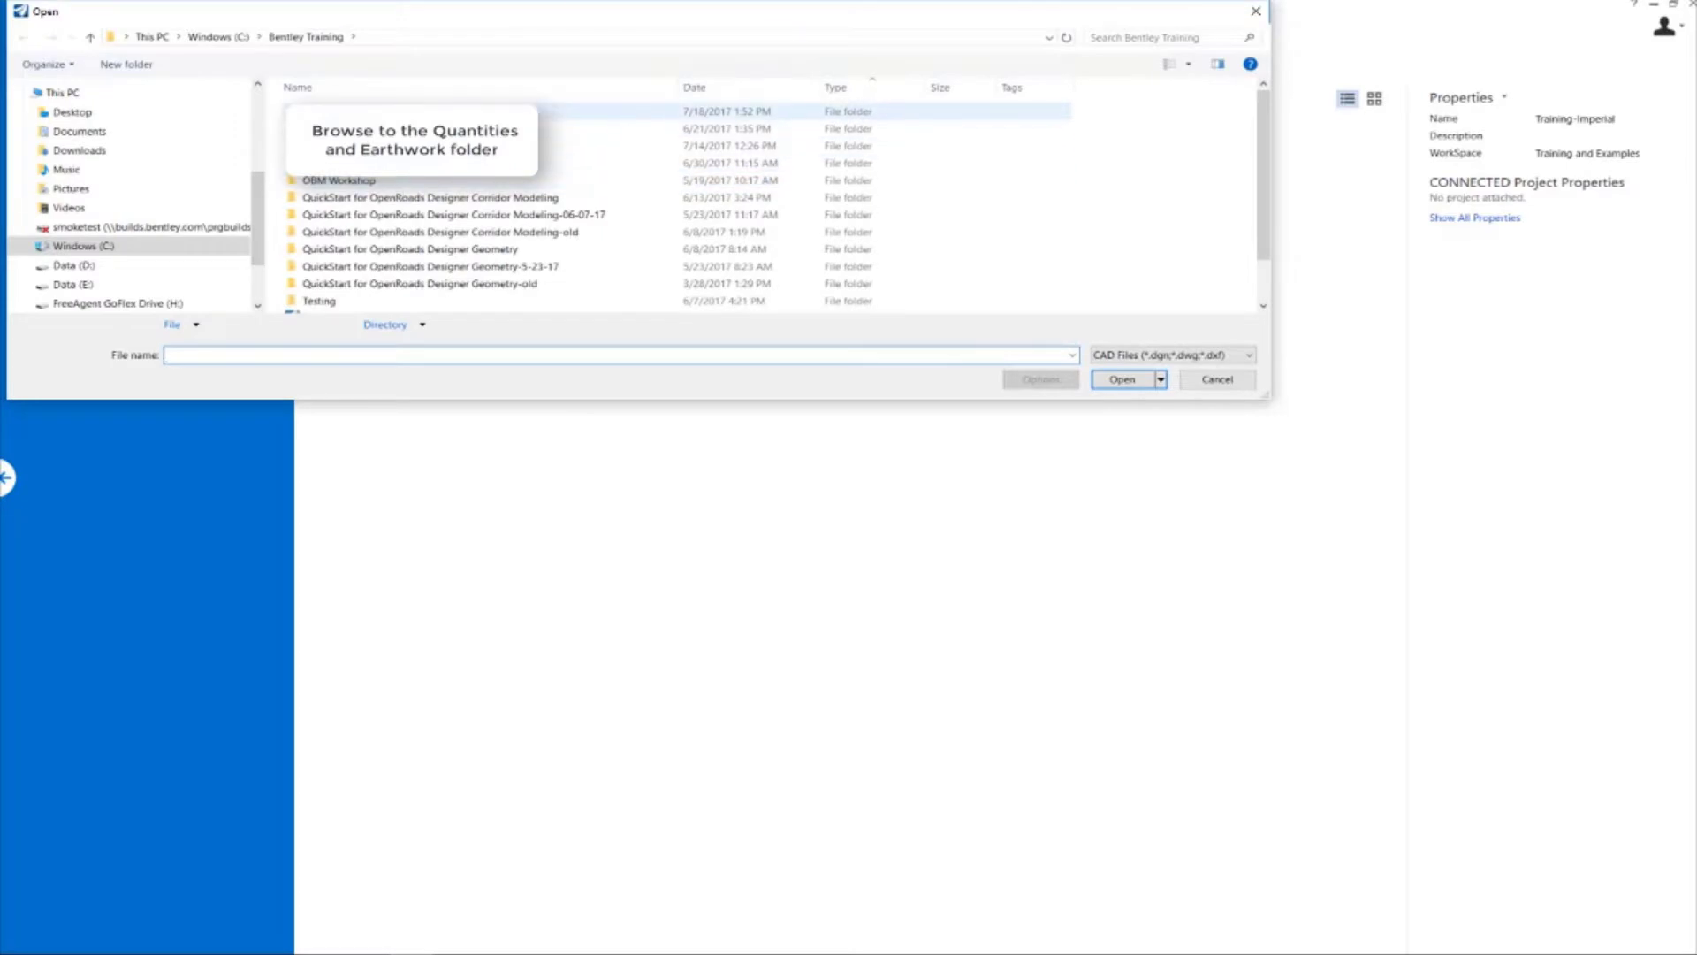
double_click(397, 112)
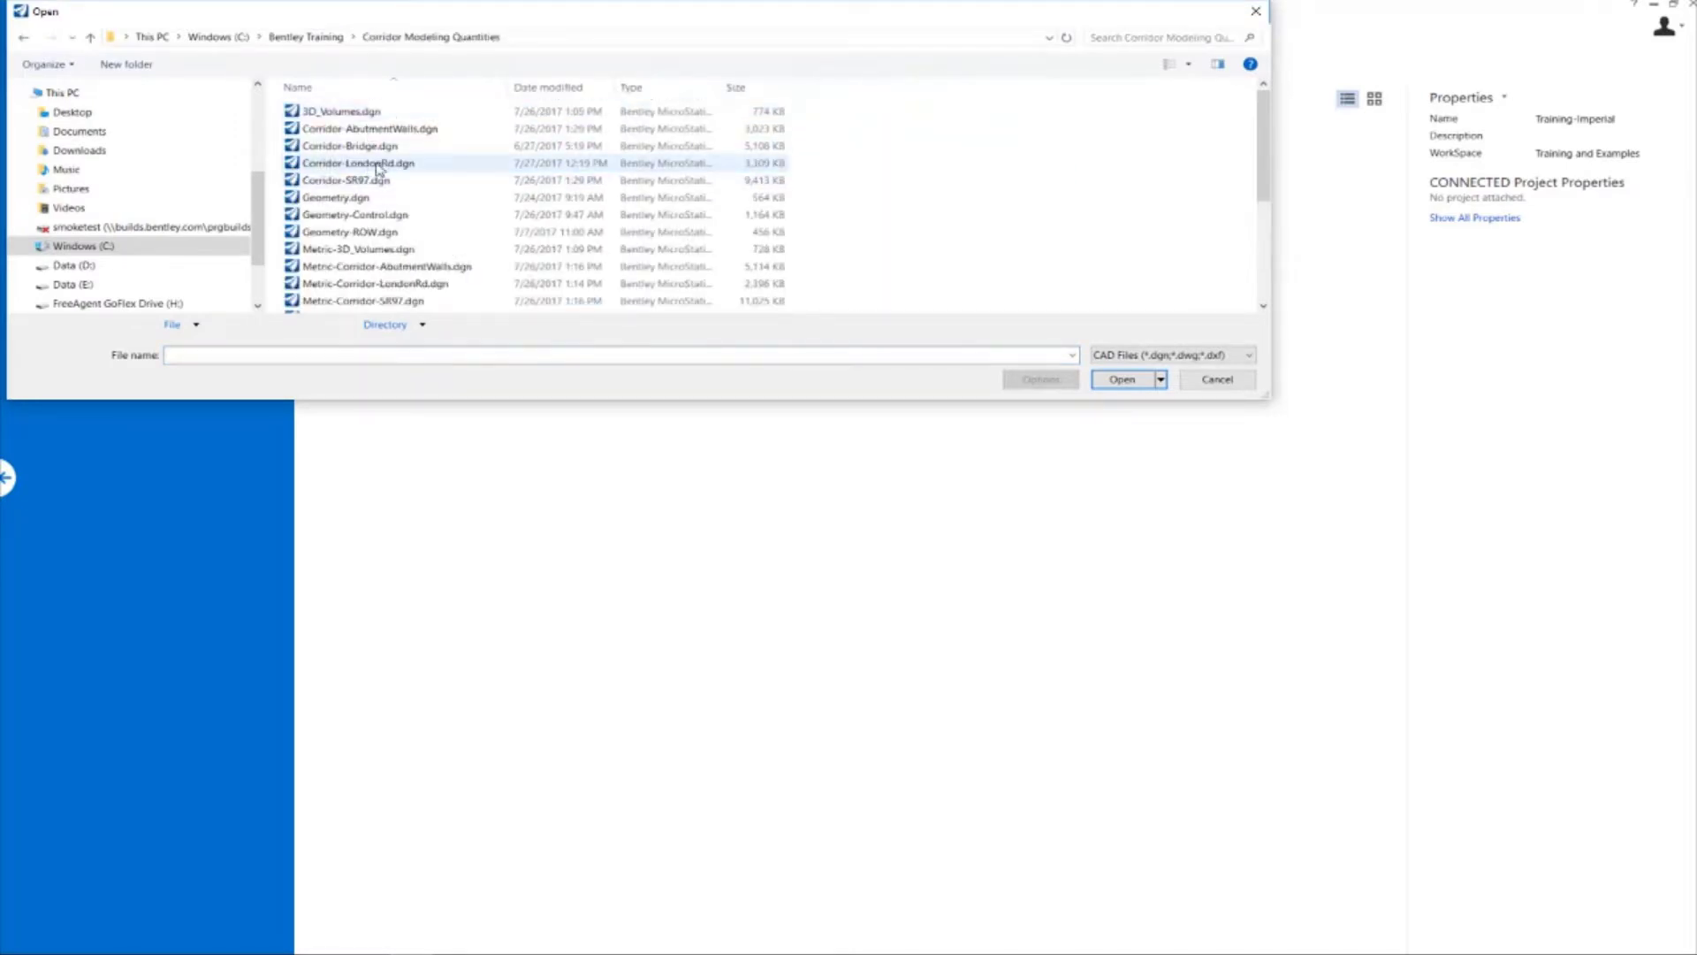
left_click(378, 164)
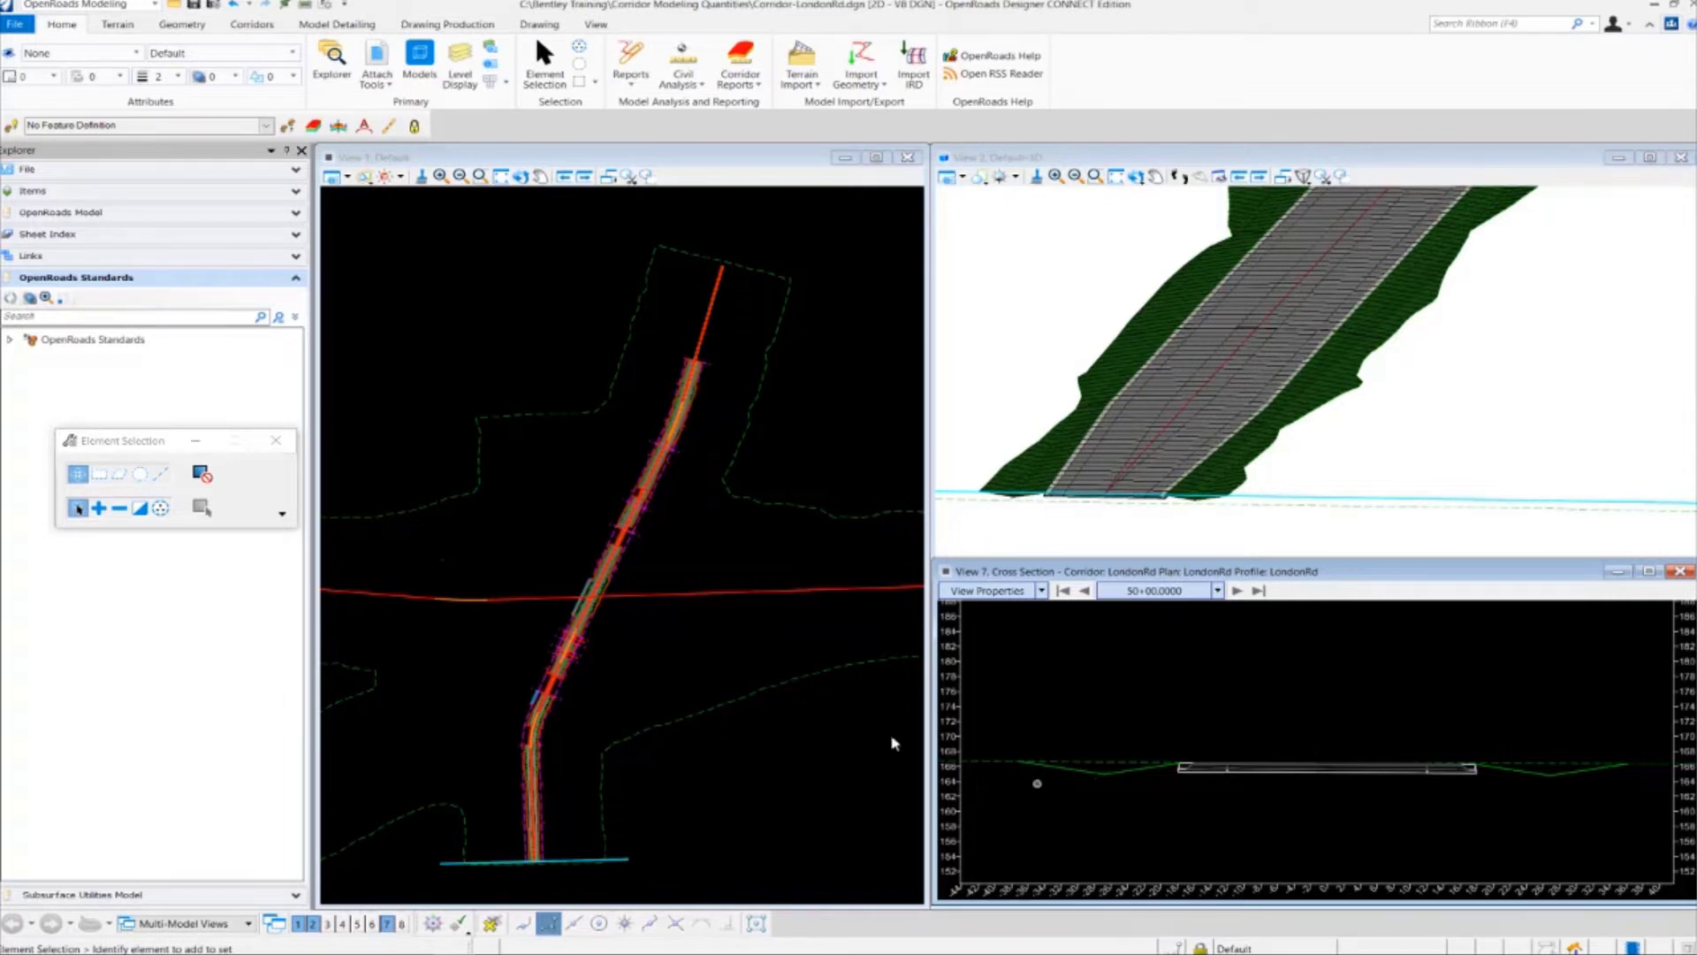
left_click(865, 780)
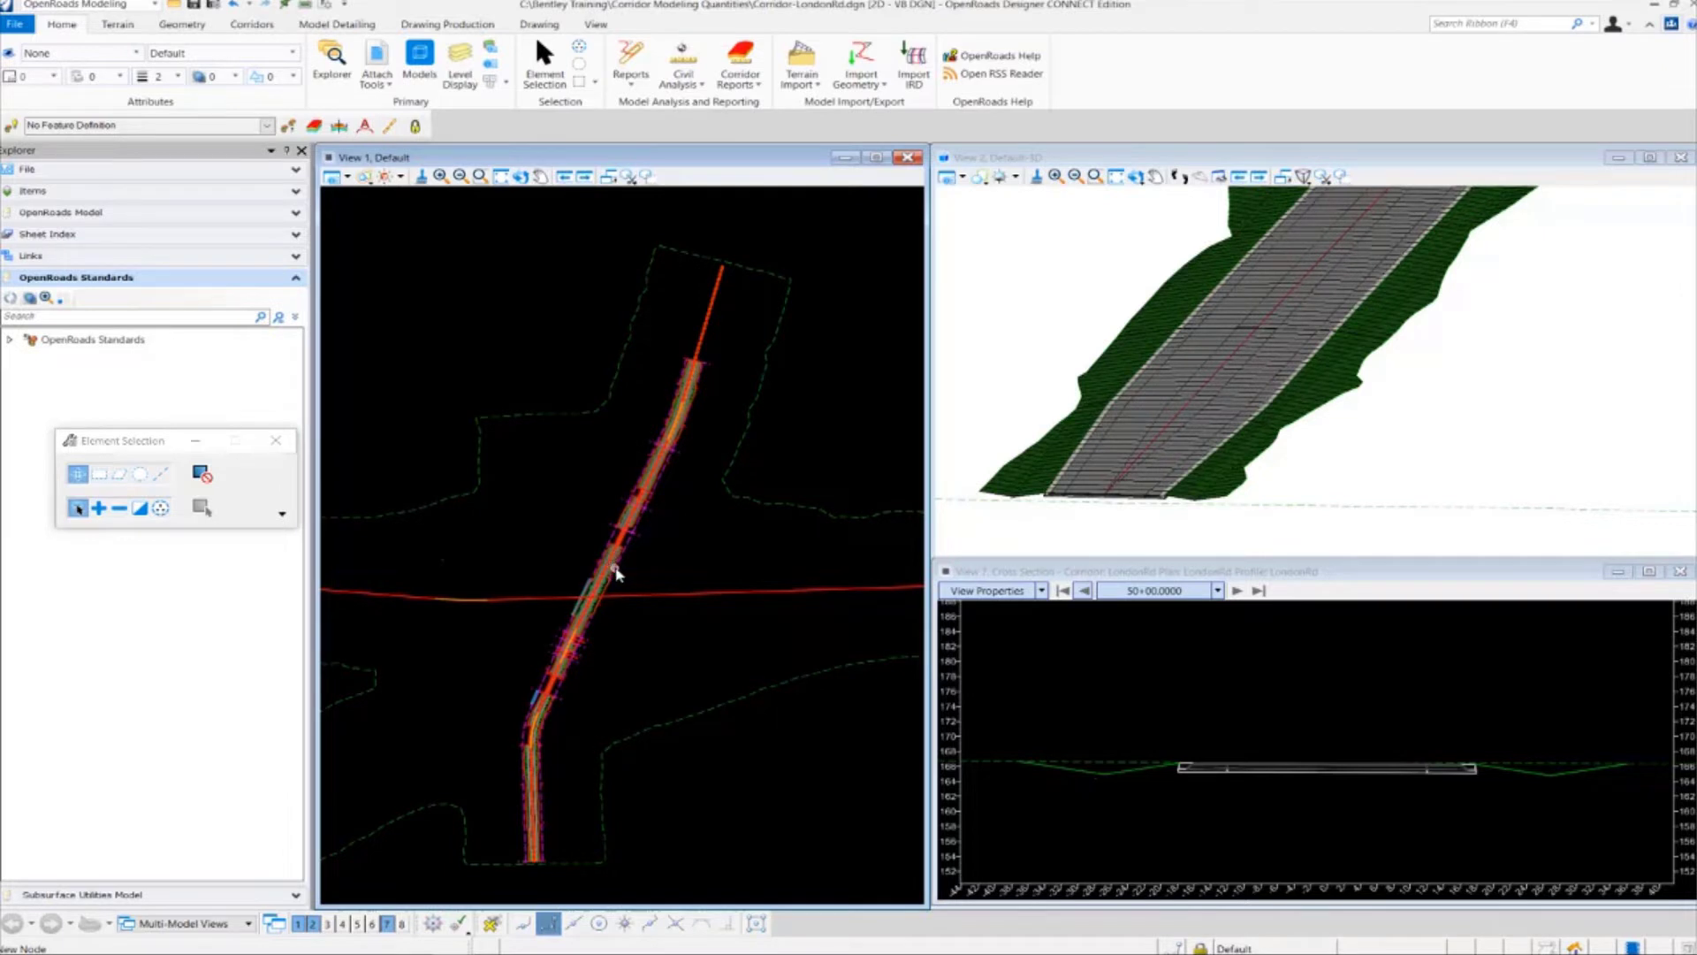
left_click(1096, 326)
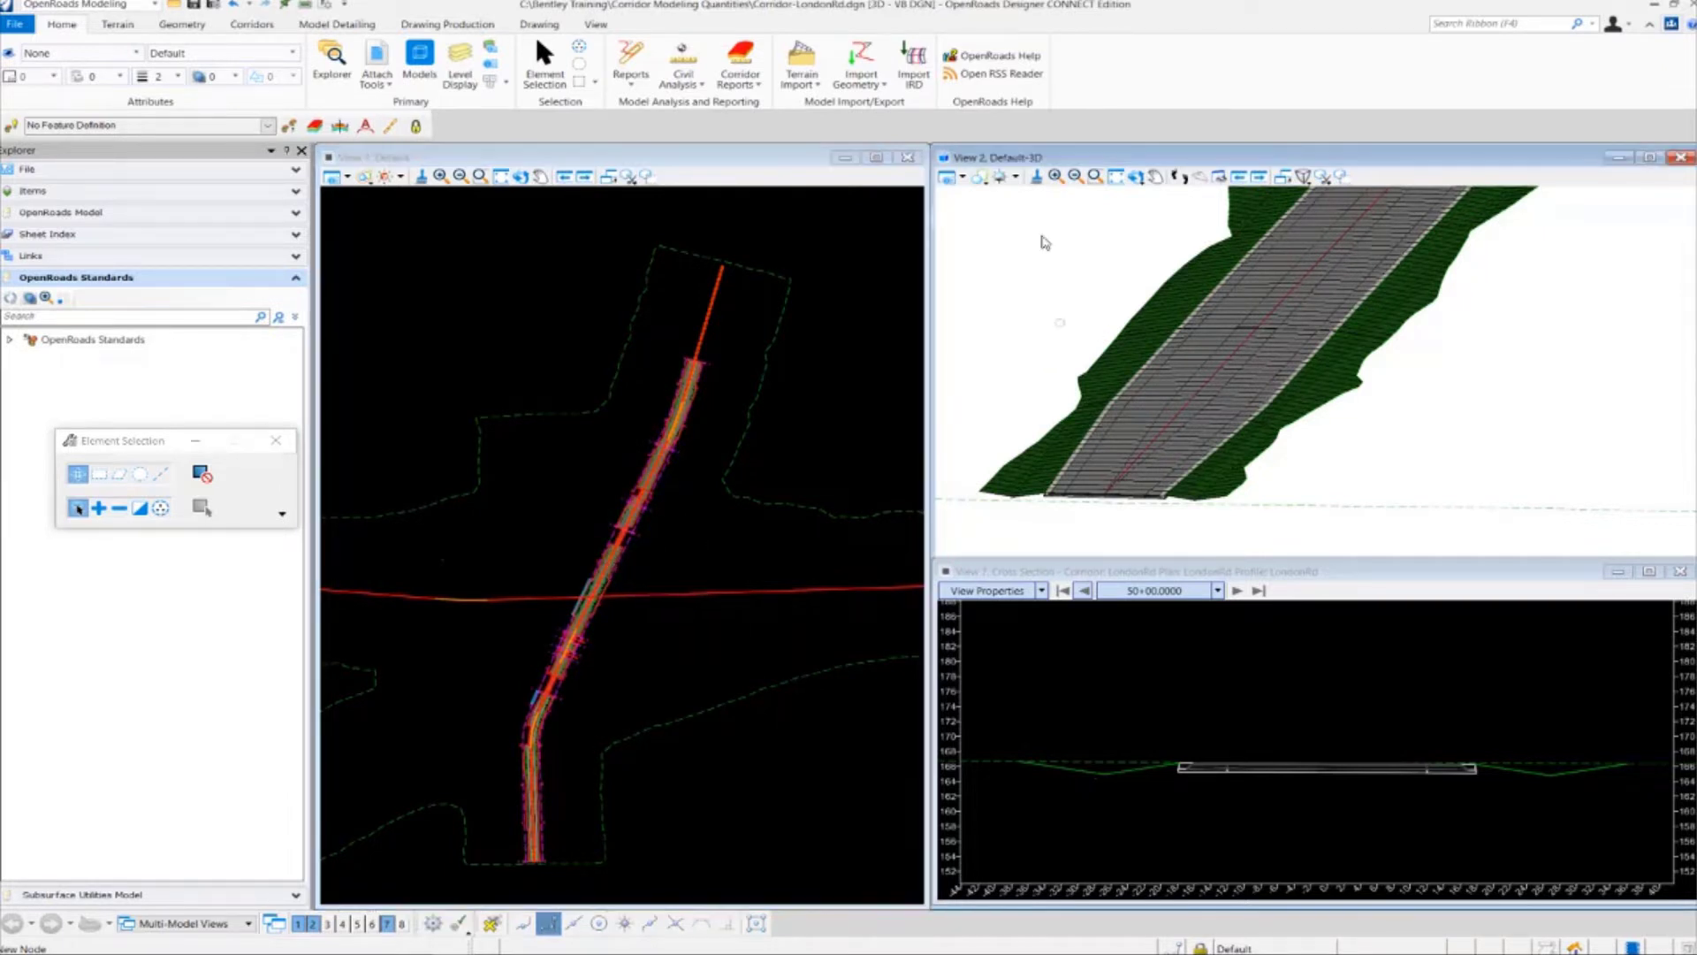
mouse_move(1209, 431)
middle_mouse_down("shift")
mouse_move(1205, 446)
mouse_move(1226, 347)
middle_mouse_up("shift")
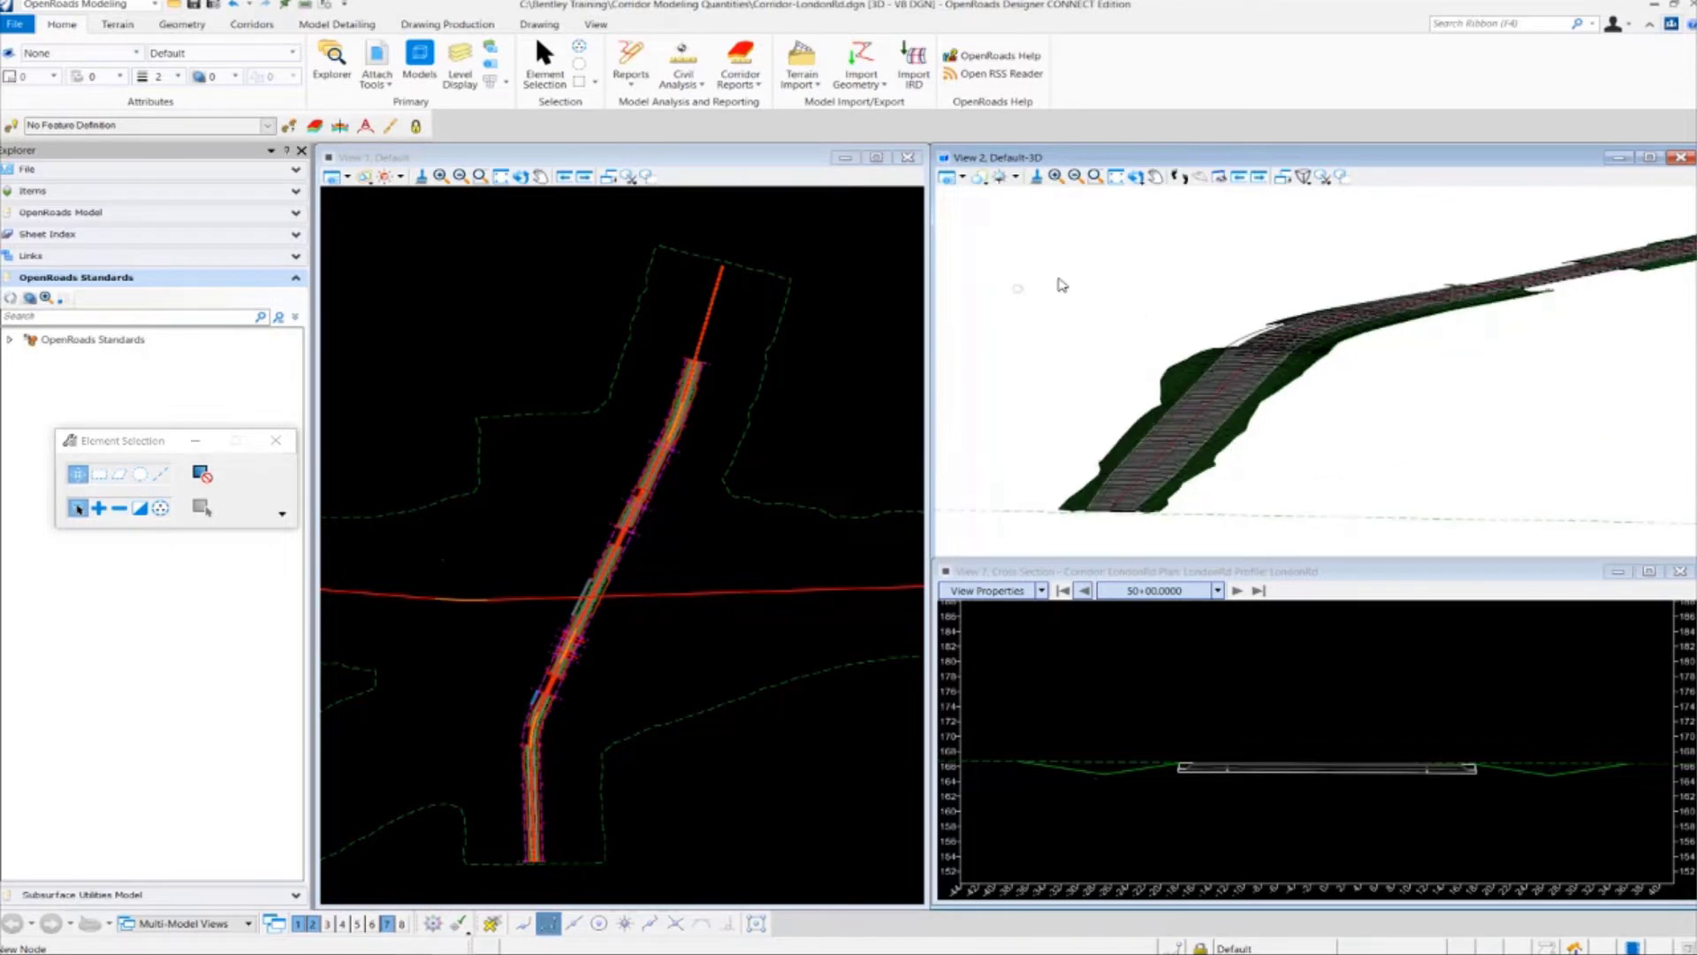
scroll(1212, 409, "up", 3)
scroll(1180, 459, "down", 3)
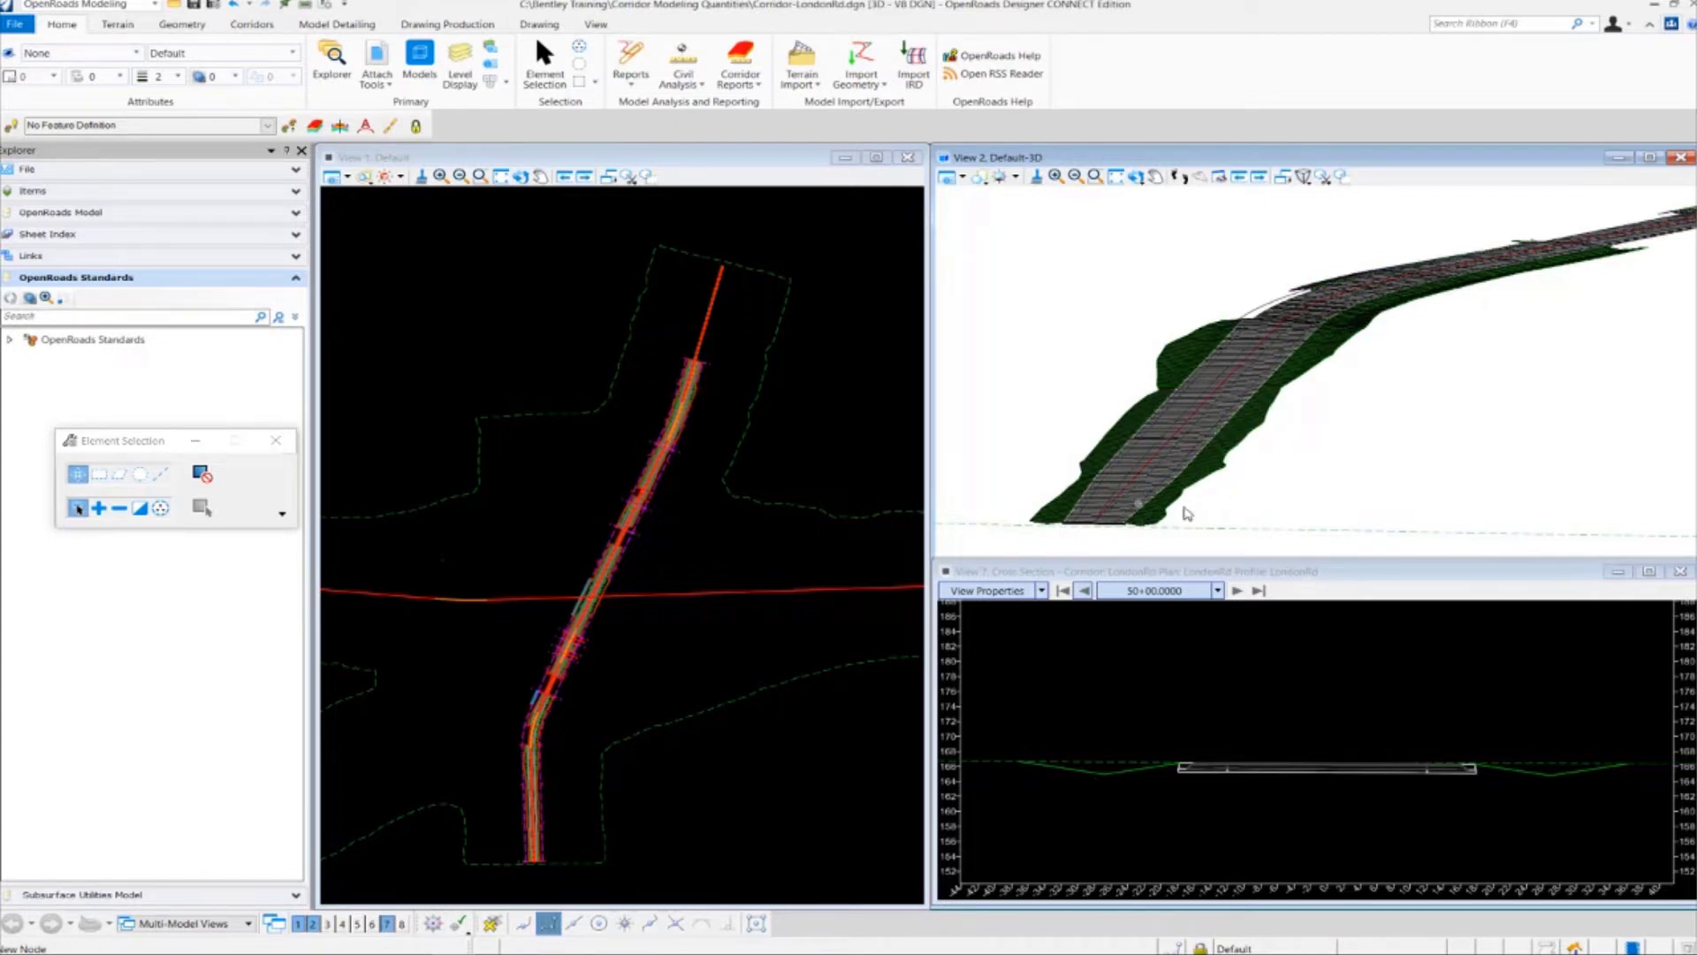
left_click(1210, 725)
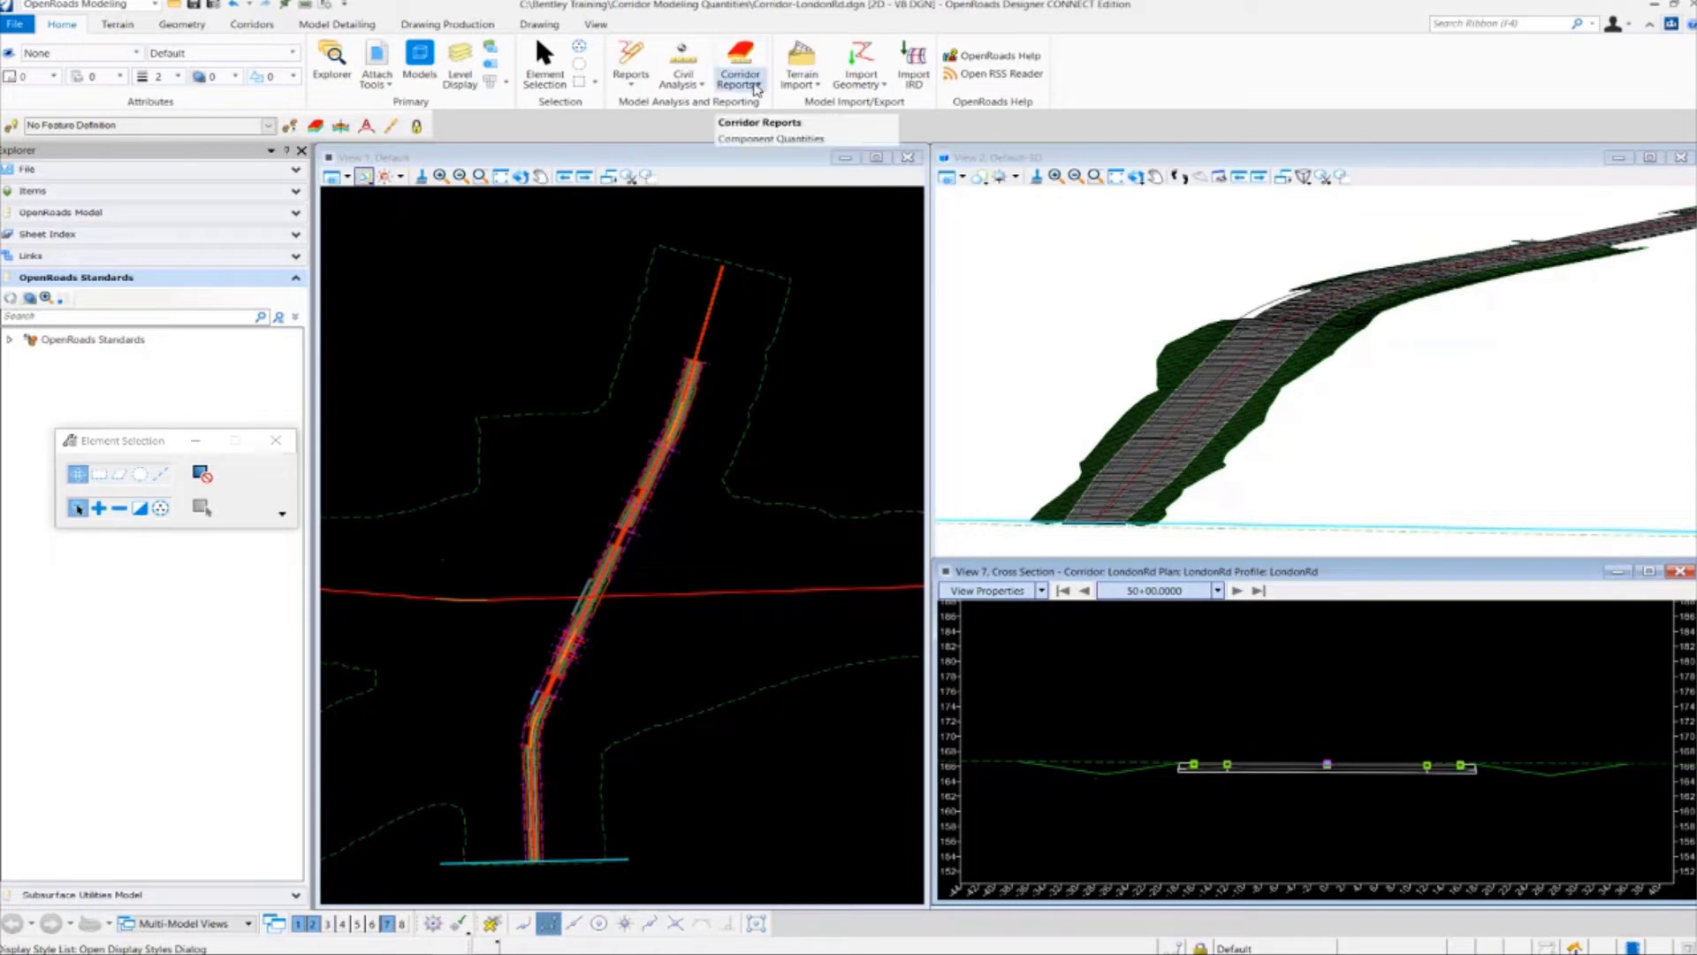
Step: Run the Component Quantities corridor report on the LondonRd corridor
left_click(756, 90)
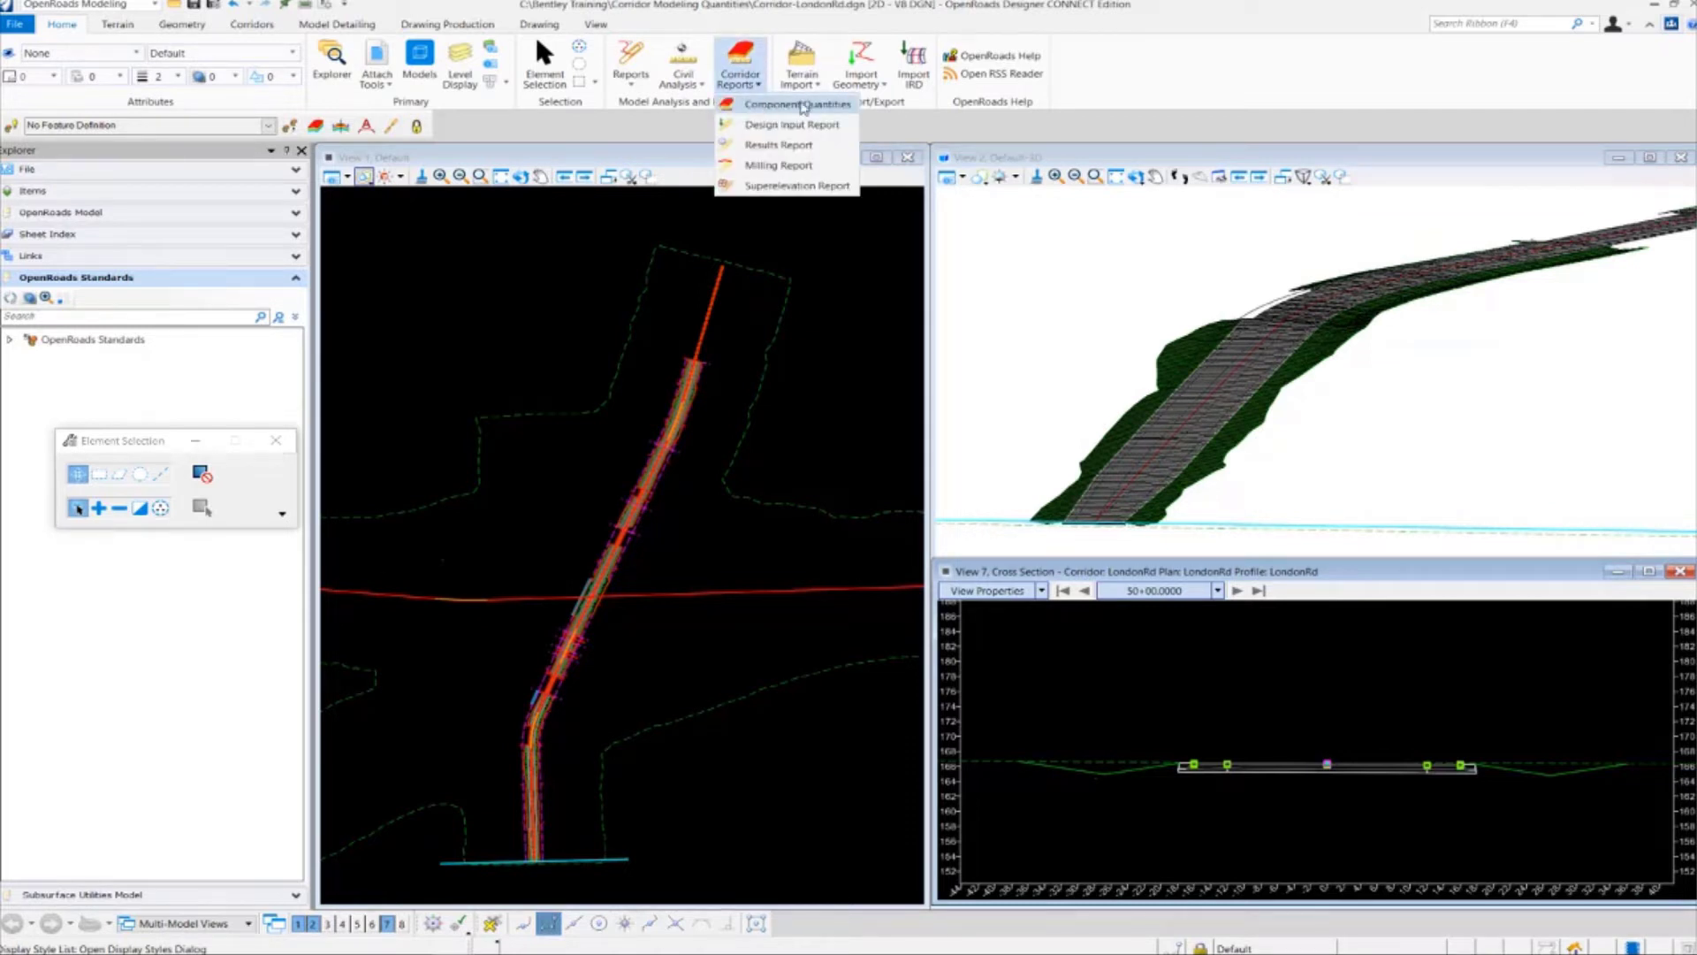
left_click(795, 104)
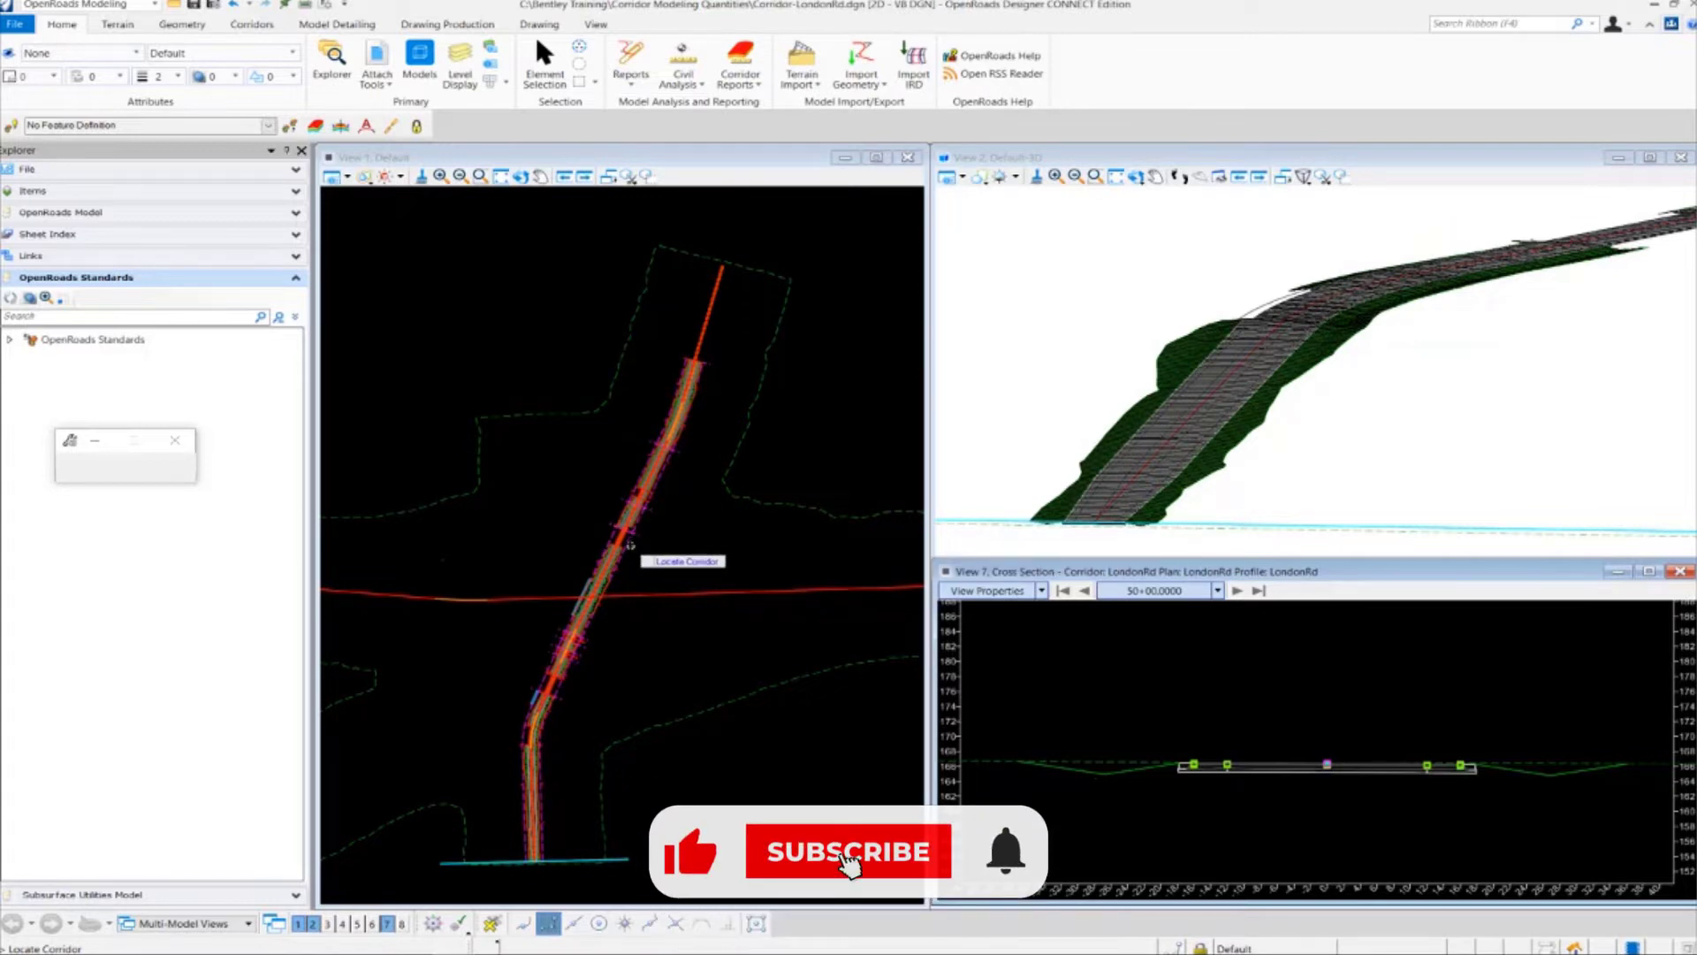
left_click(630, 543)
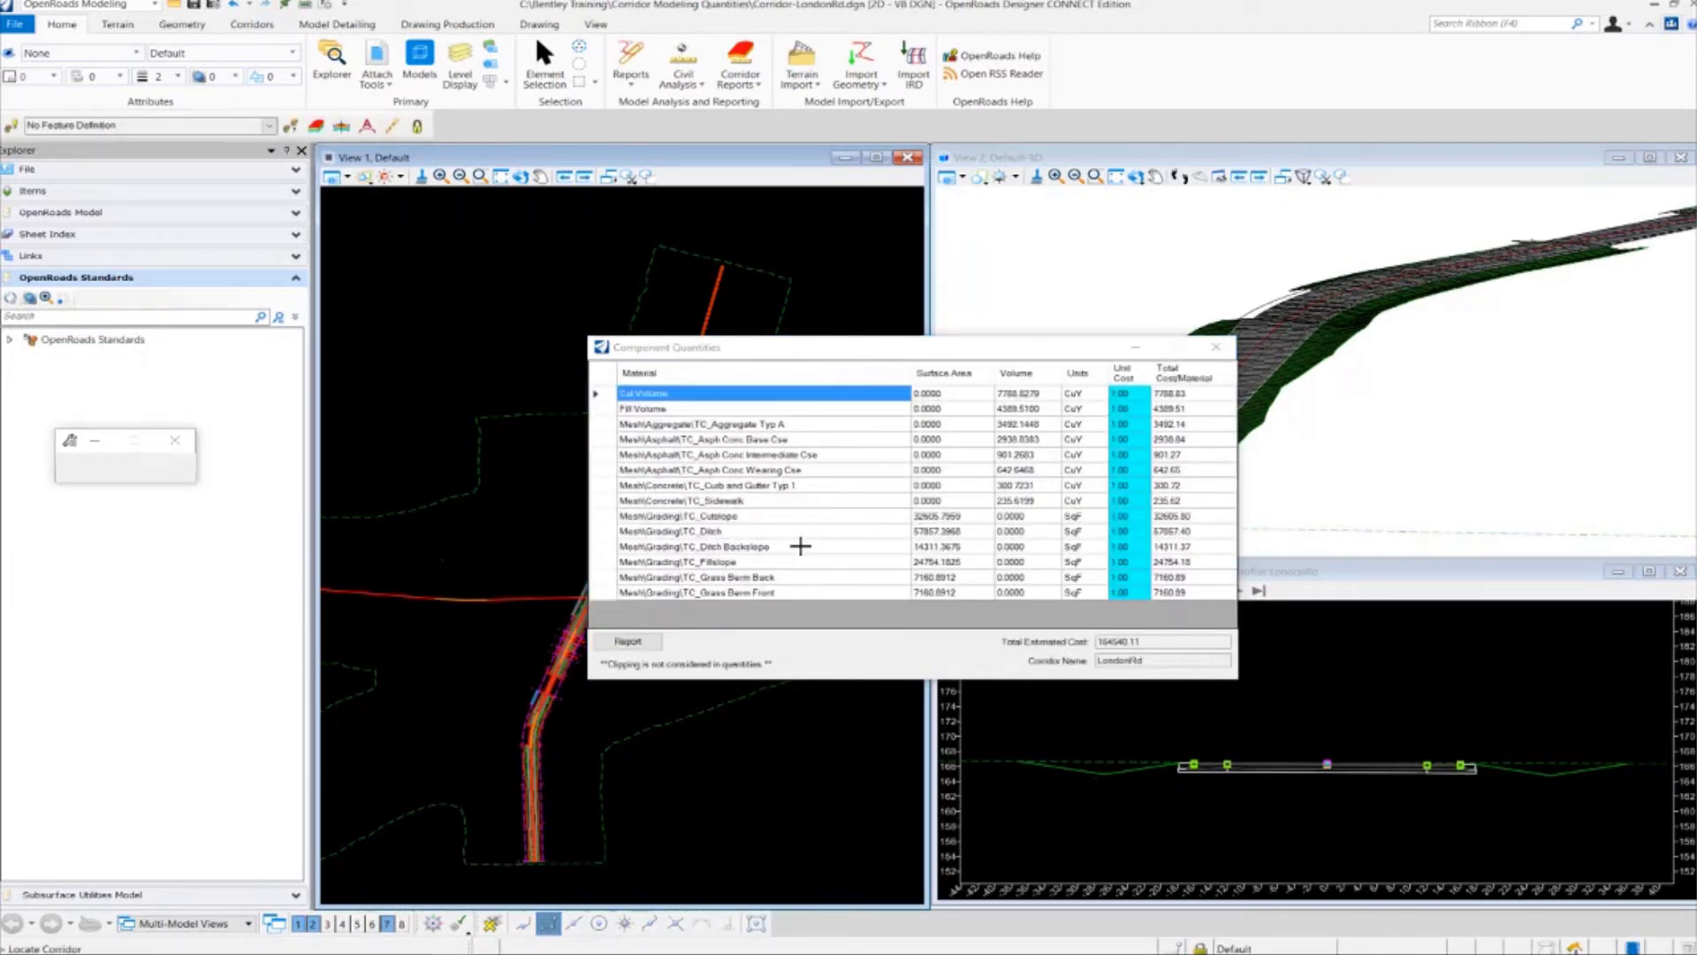
left_click_drag(865, 347, 815, 344)
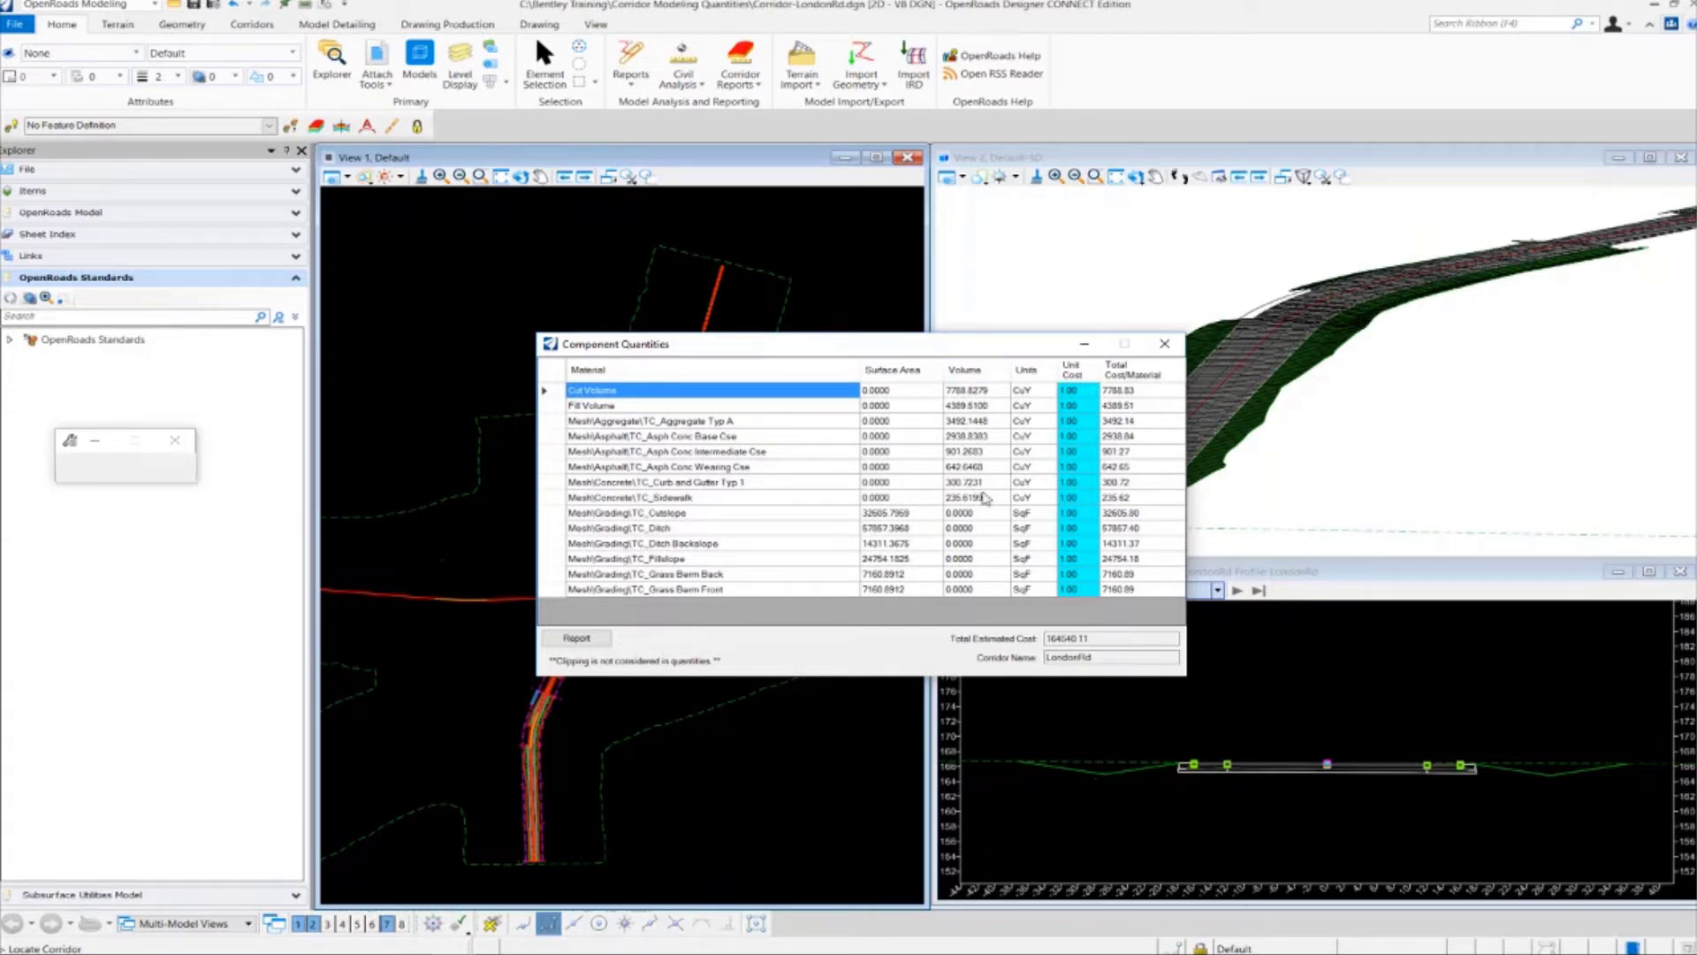
left_click(1024, 331)
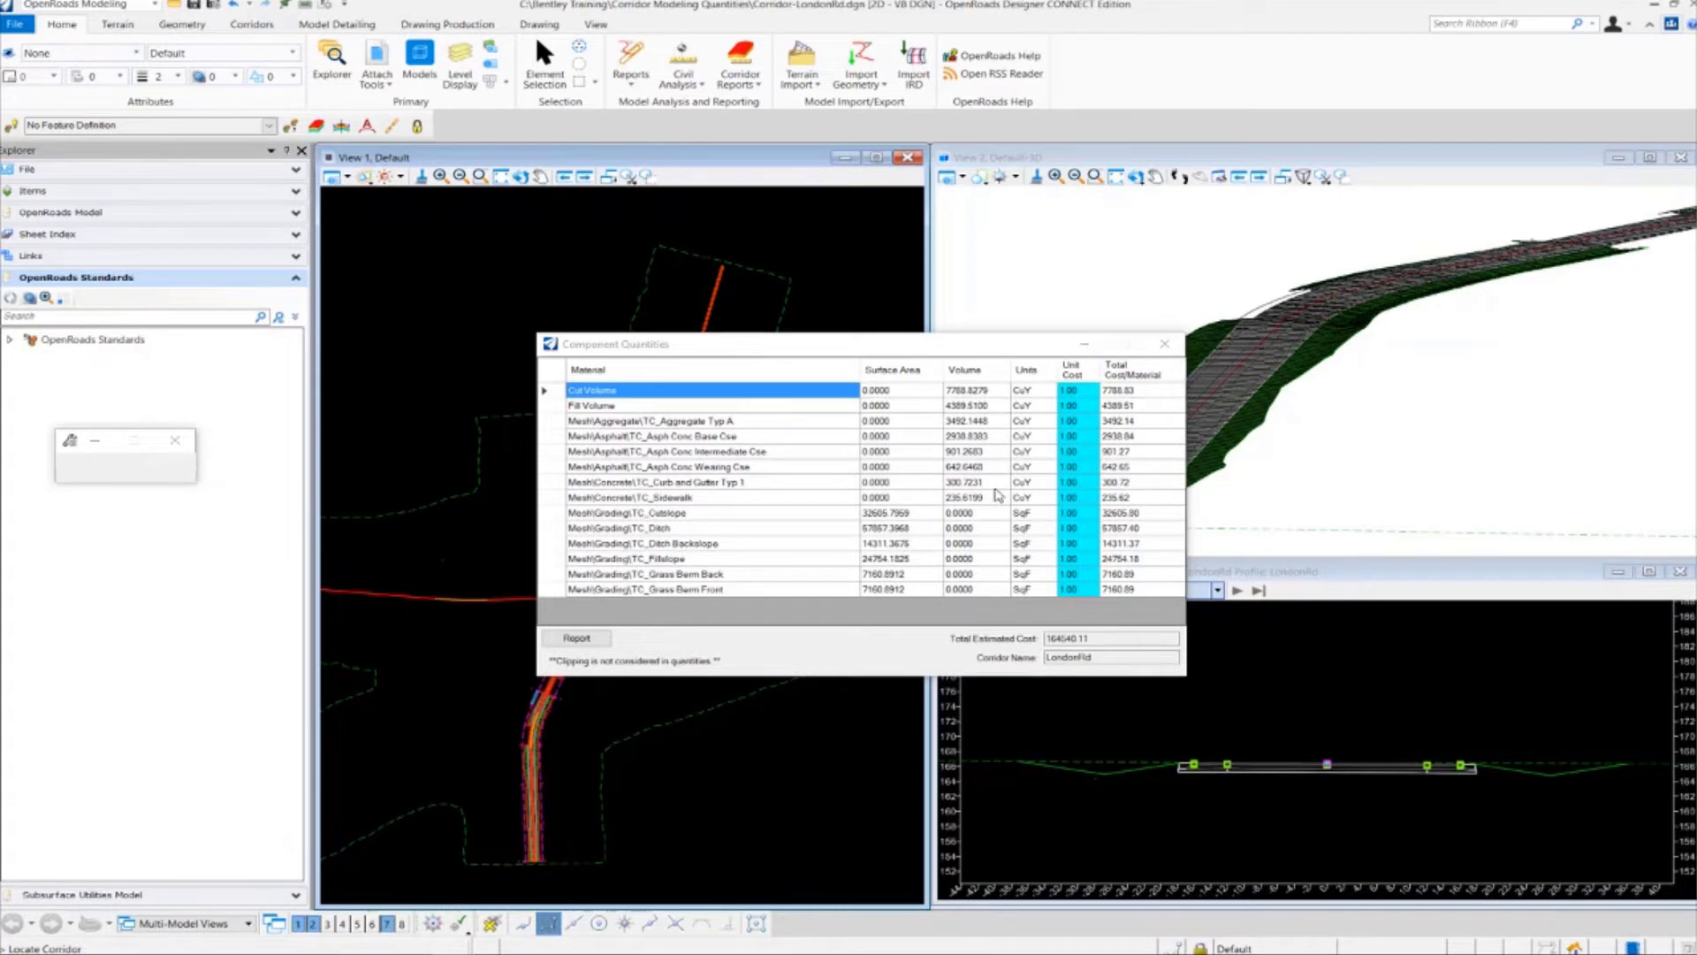
left_click(1137, 396)
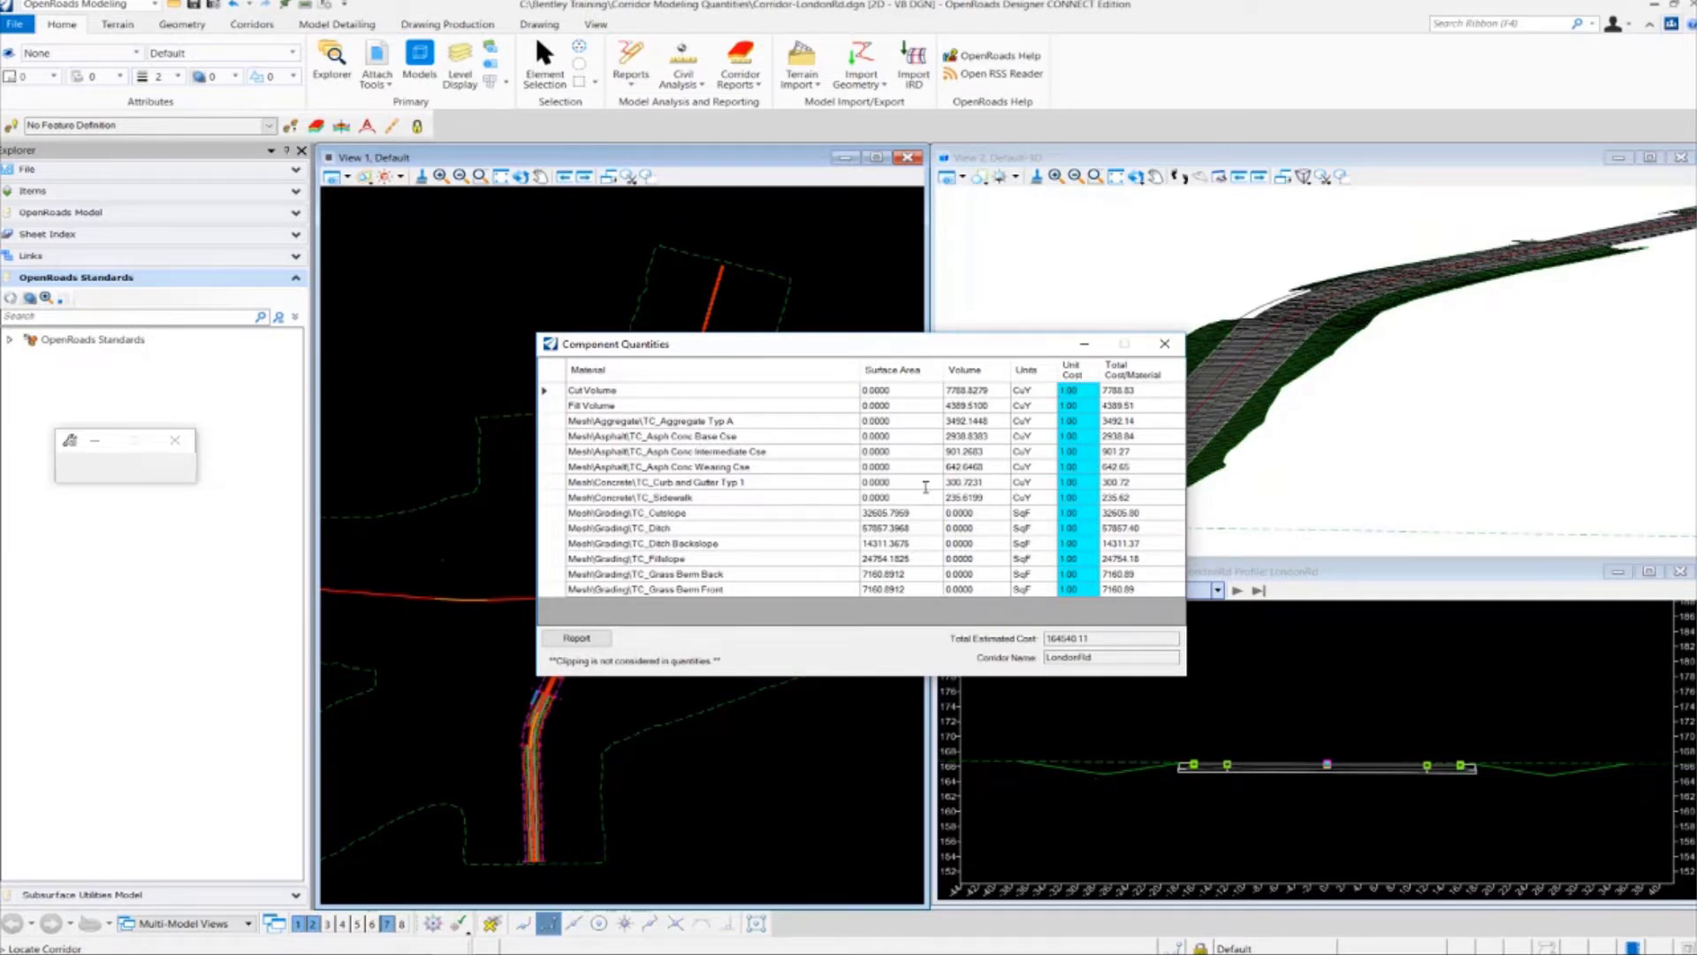
type("2")
Step: Enter unit costs of 2.00 for Cut Volume and 4.00 for Fill Volume, totalling 185497.47
key("Return")
key("Down")
left_click(925, 527)
double_click(1073, 406)
key("Return")
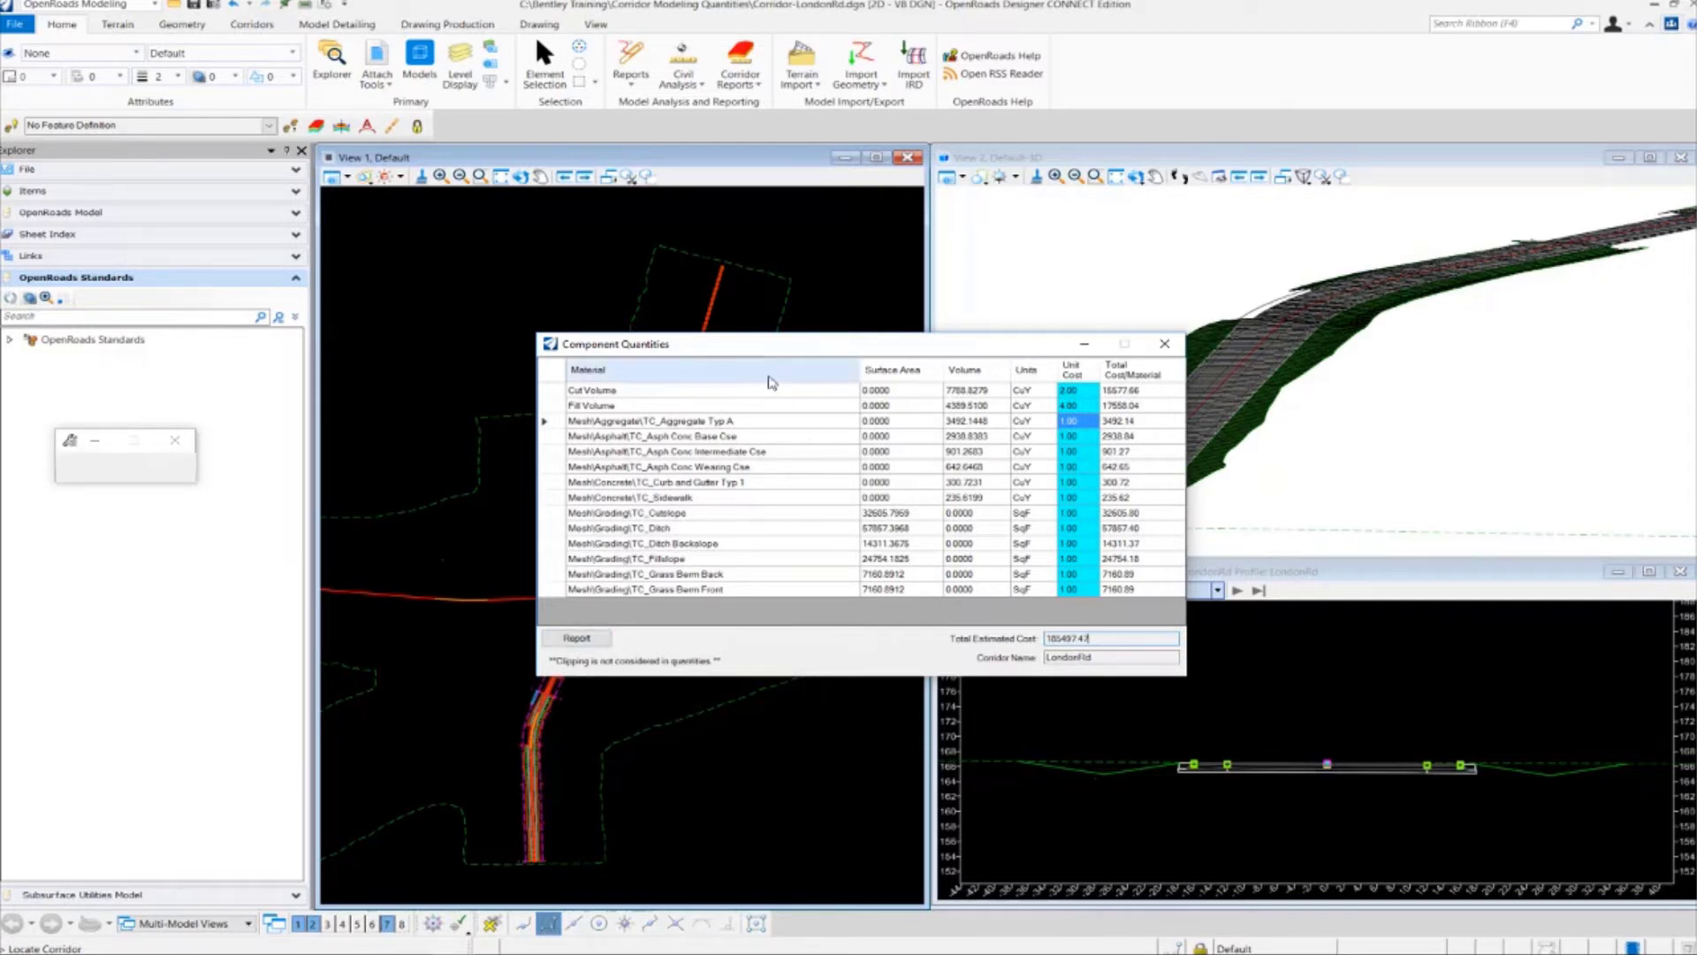
left_click_drag(770, 353, 716, 353)
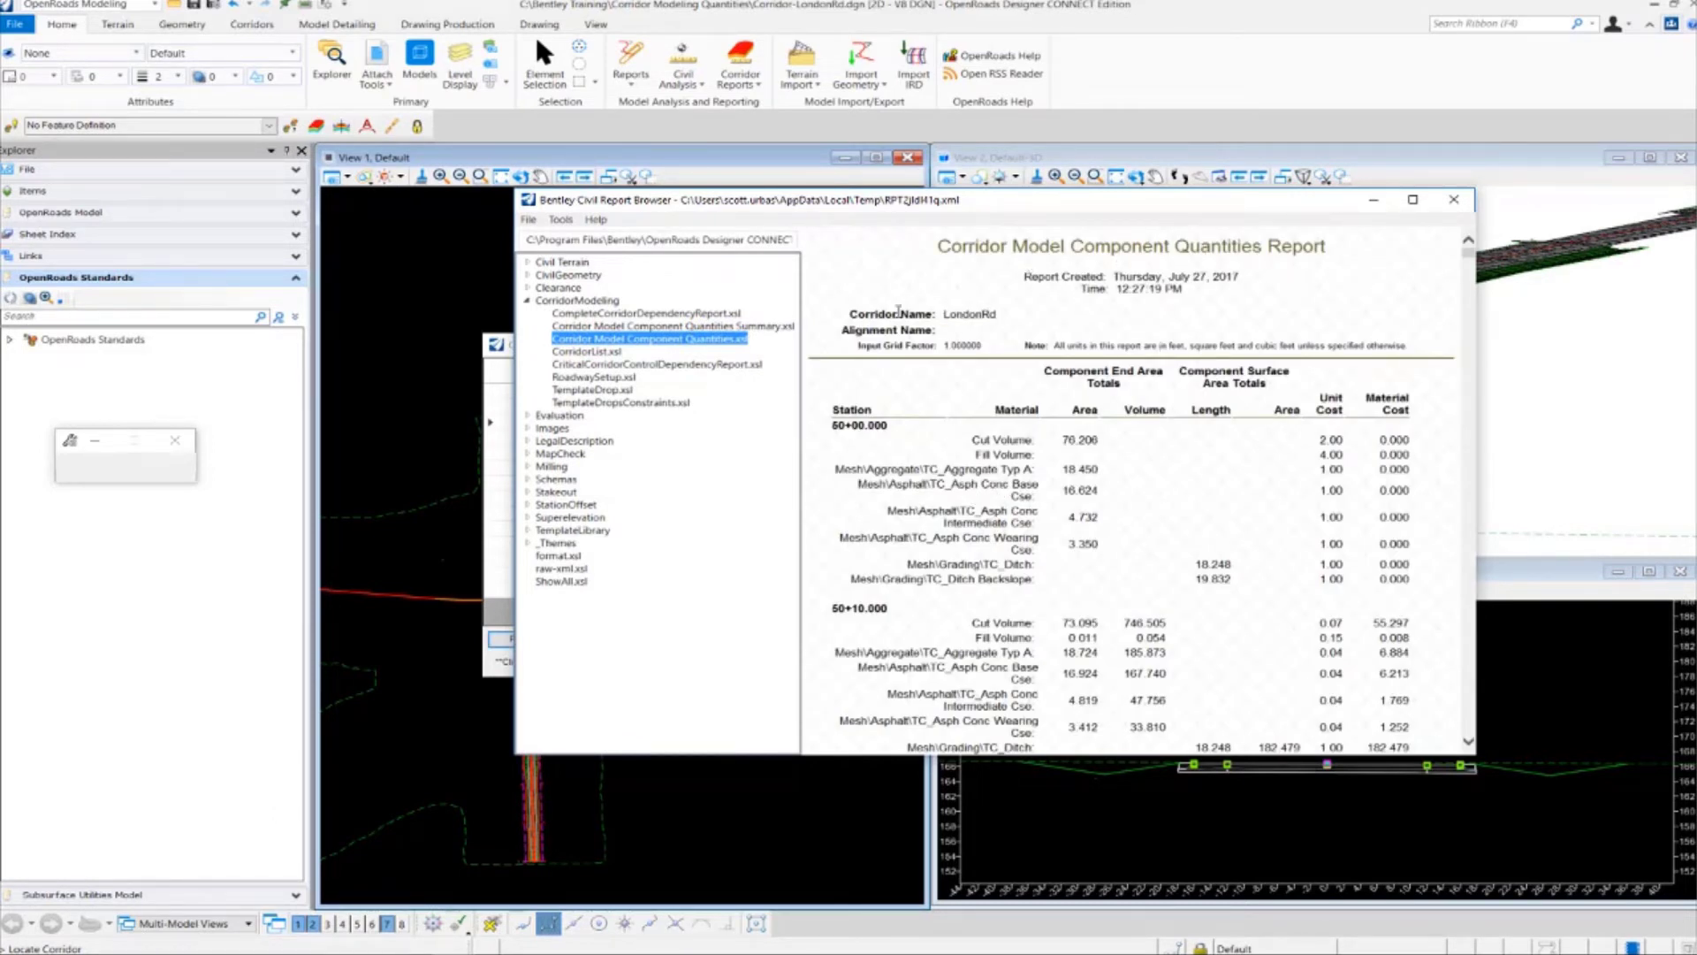
left_click(754, 402)
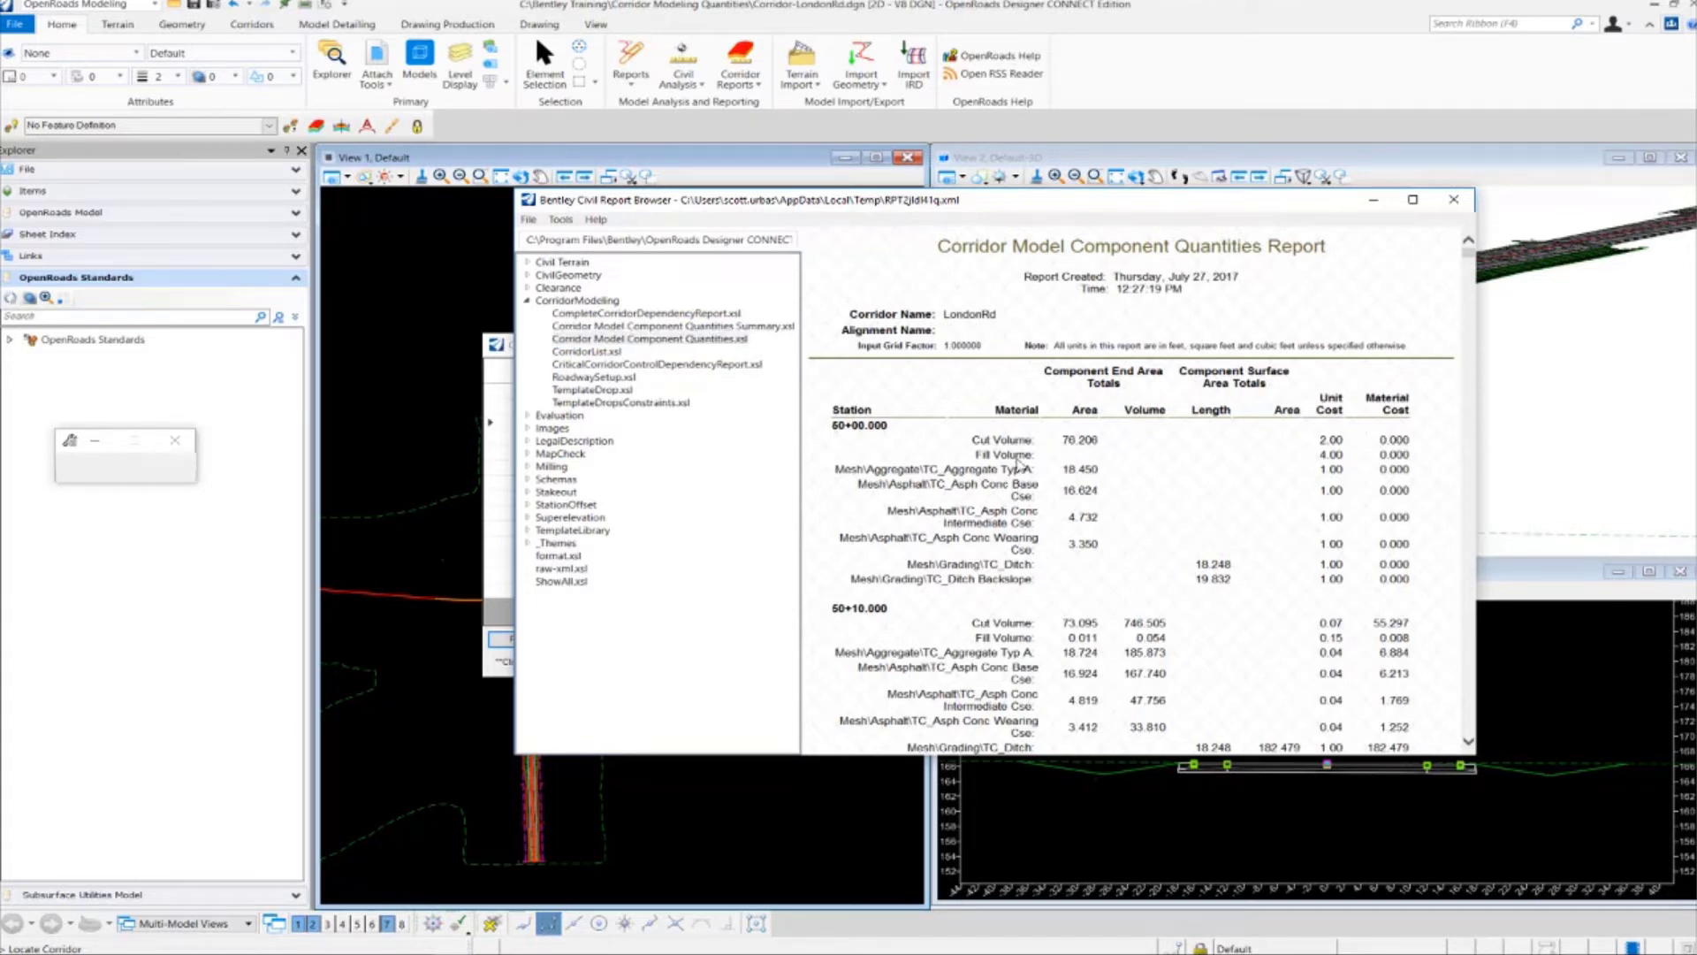
scroll(882, 554, "down", 2)
scroll(928, 551, "down", 2)
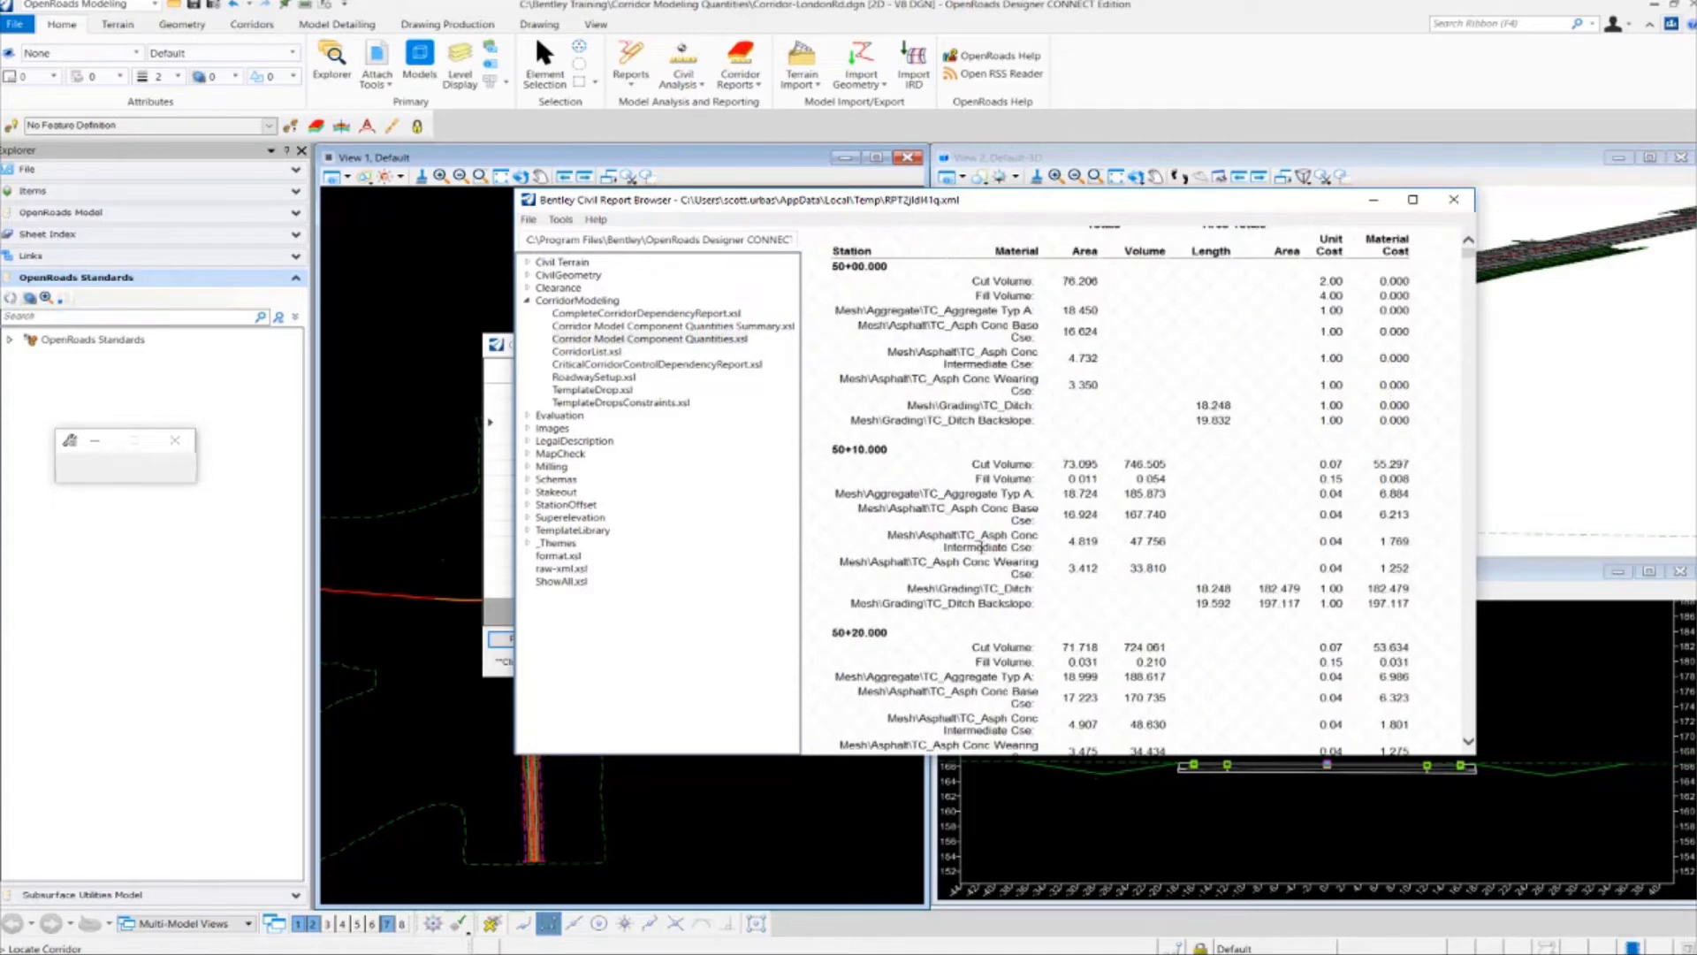
scroll(1060, 427, "up", 2)
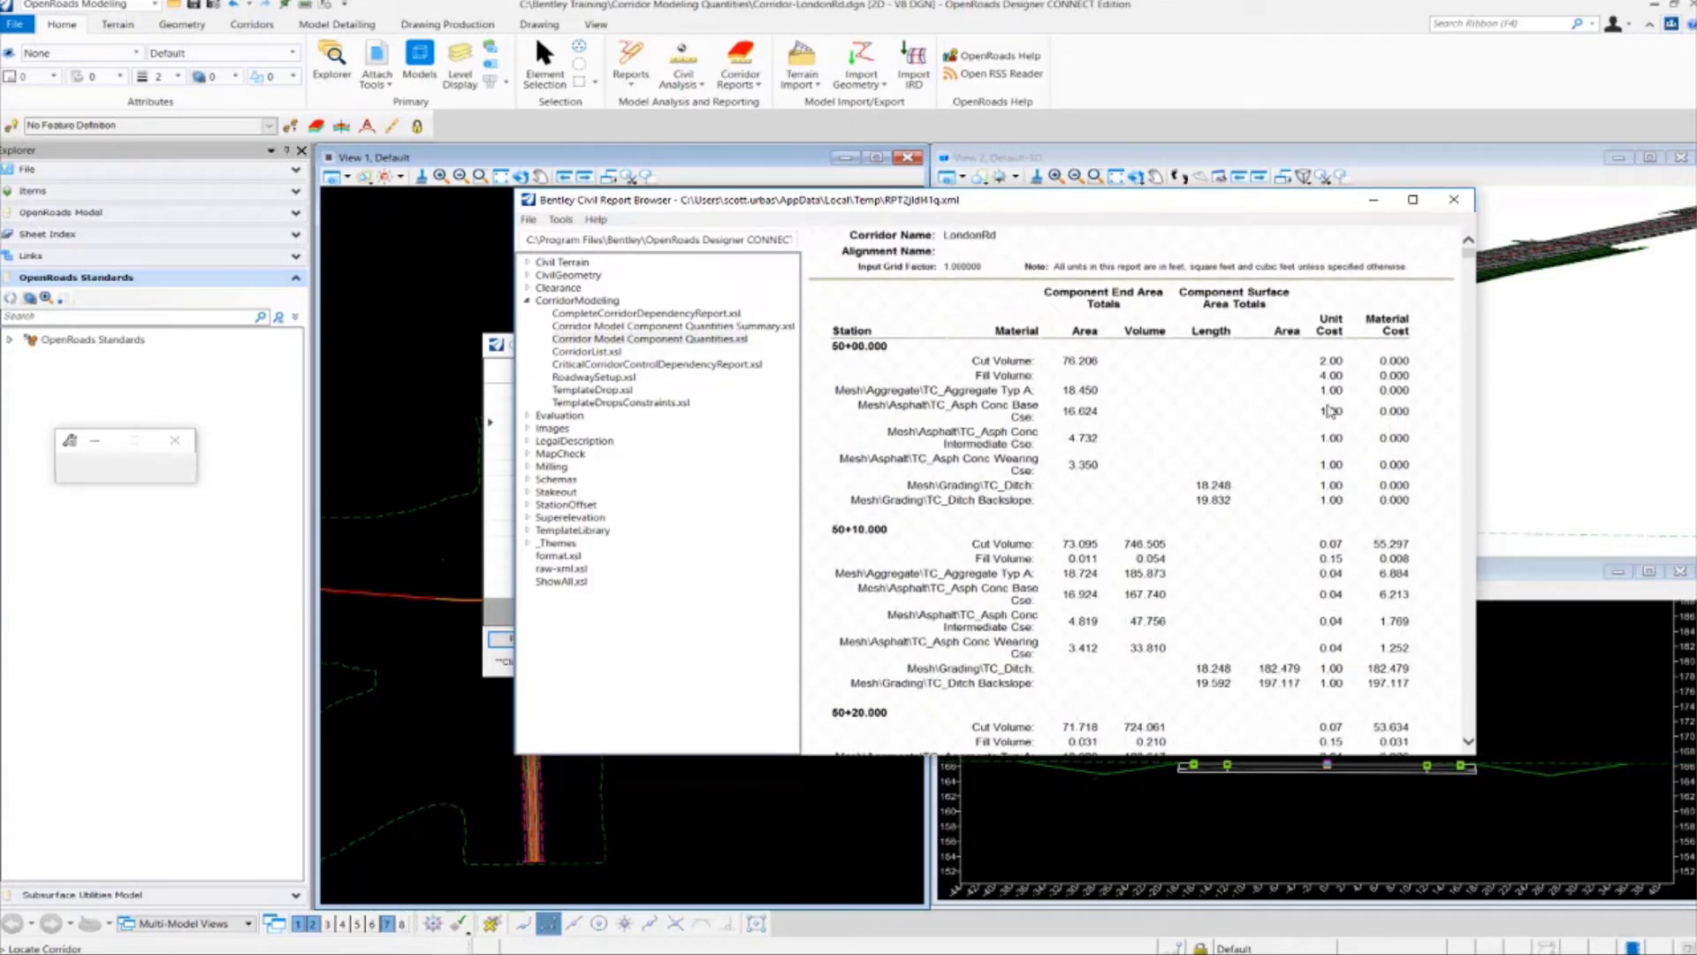
scroll(992, 483, "down", 3)
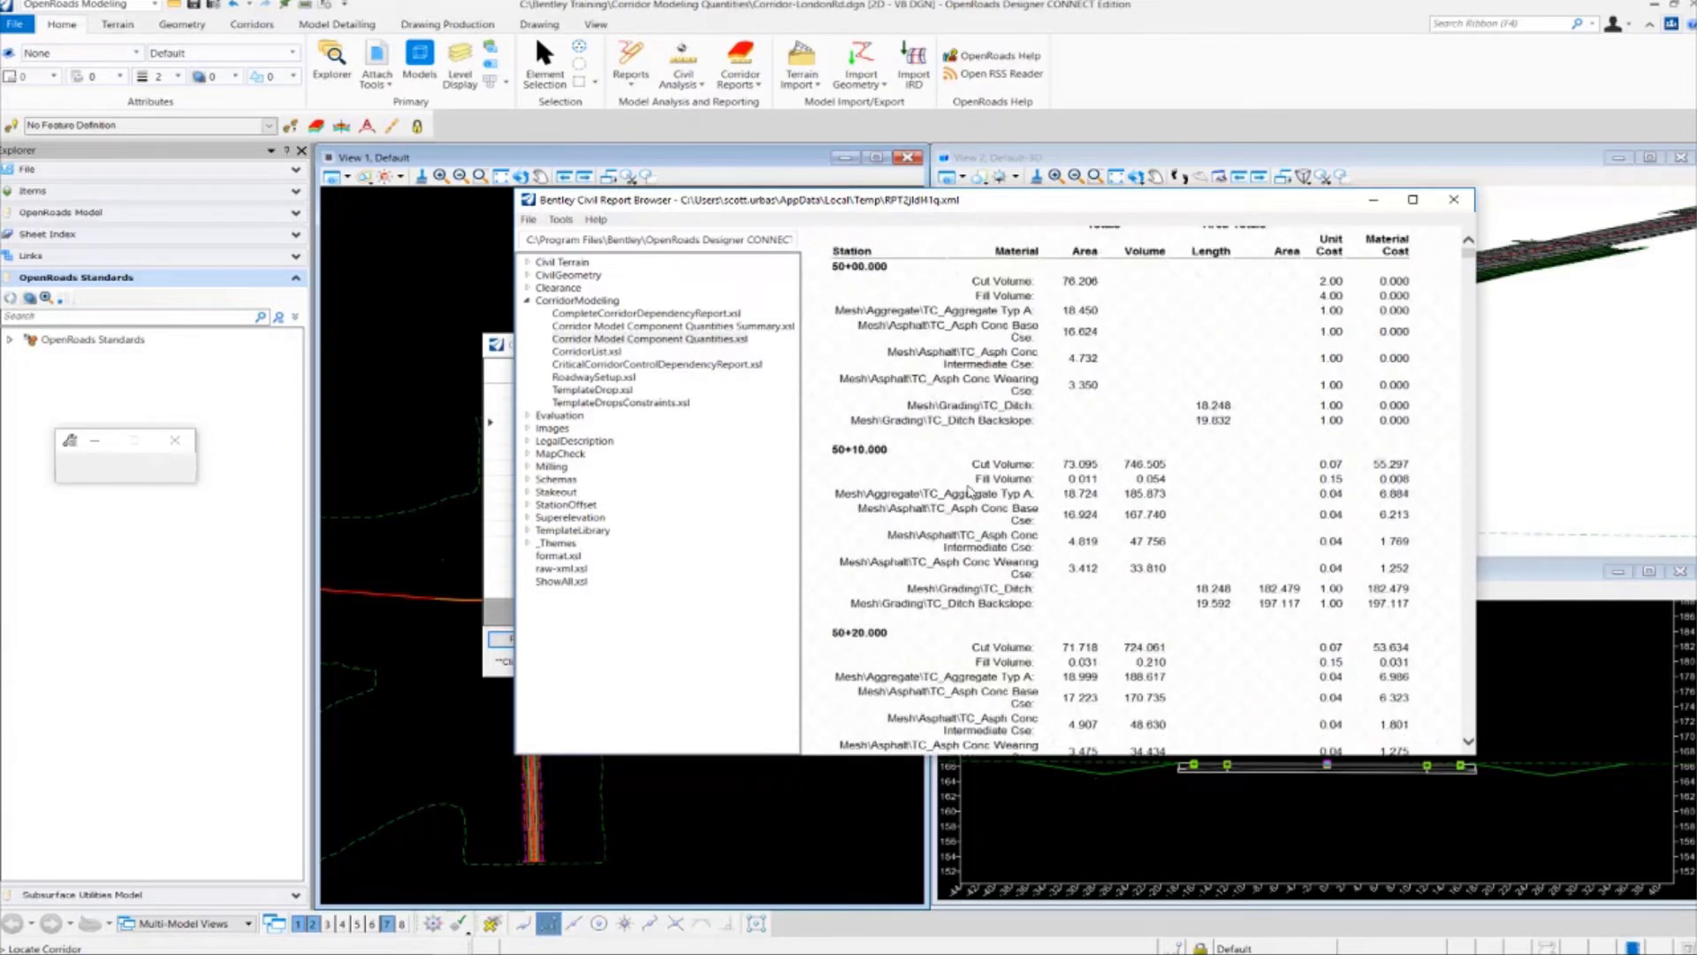
scroll(982, 486, "down", 3)
scroll(974, 488, "down", 3)
scroll(970, 490, "down", 3)
scroll(970, 490, "down", 3)
scroll(971, 490, "down", 3)
scroll(974, 494, "down", 3)
scroll(976, 498, "down", 3)
scroll(979, 496, "down", 3)
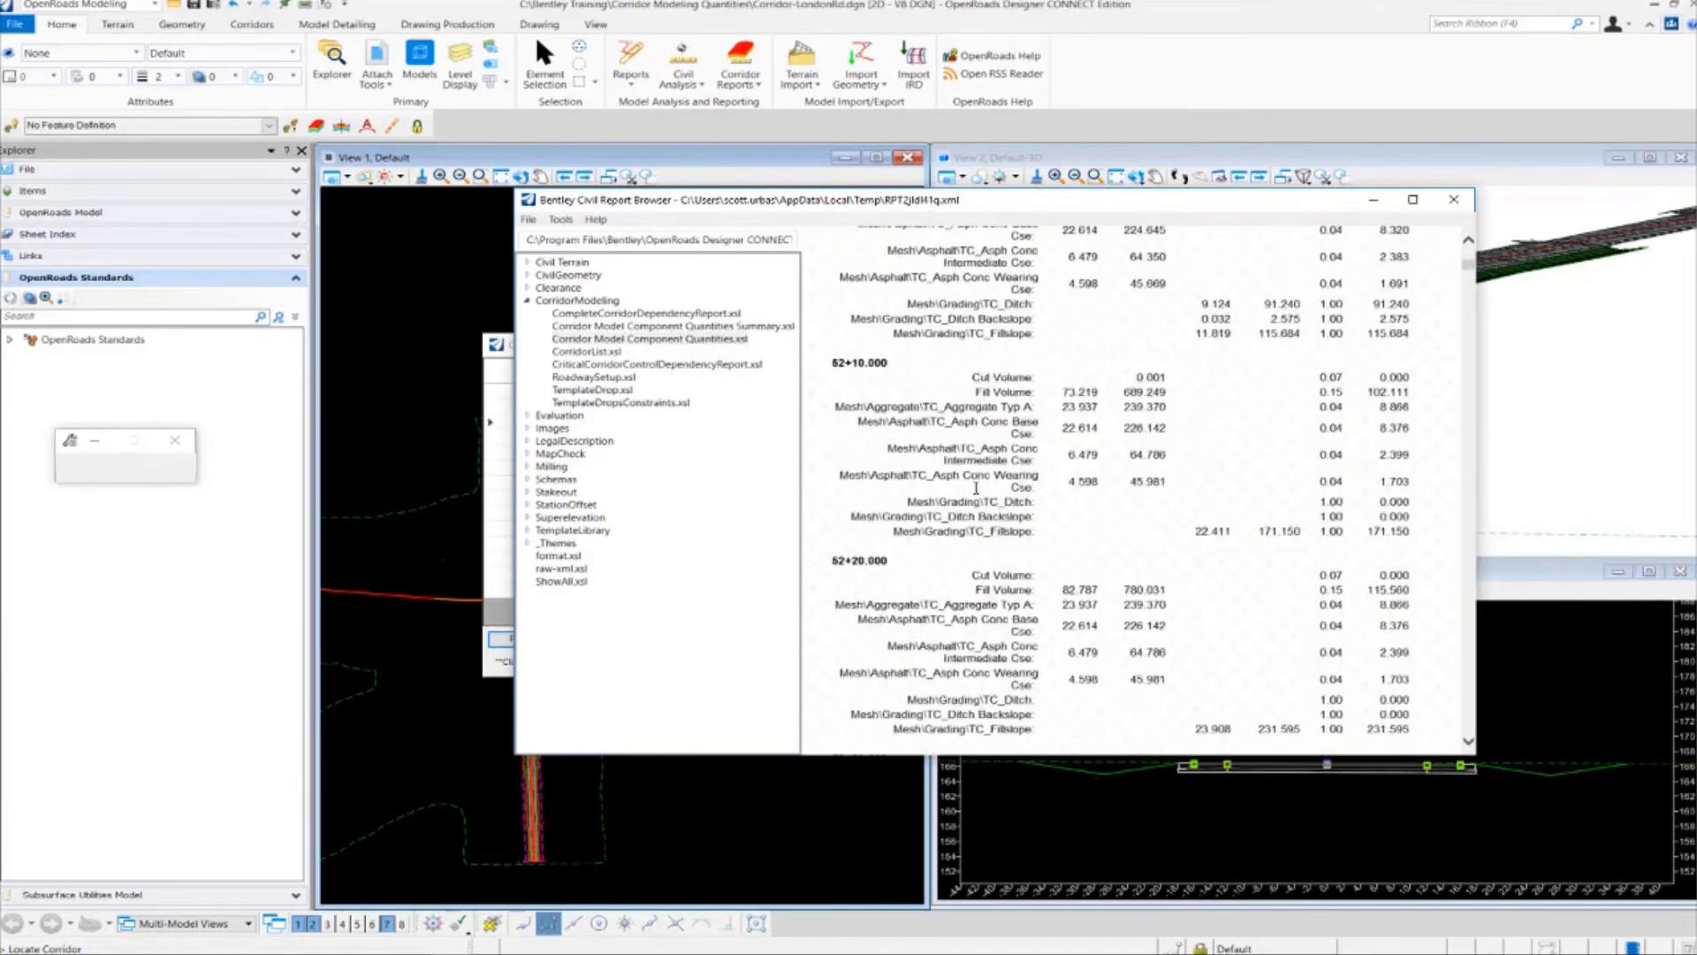
scroll(978, 493, "down", 3)
scroll(979, 490, "down", 3)
scroll(1246, 587, "down", 3)
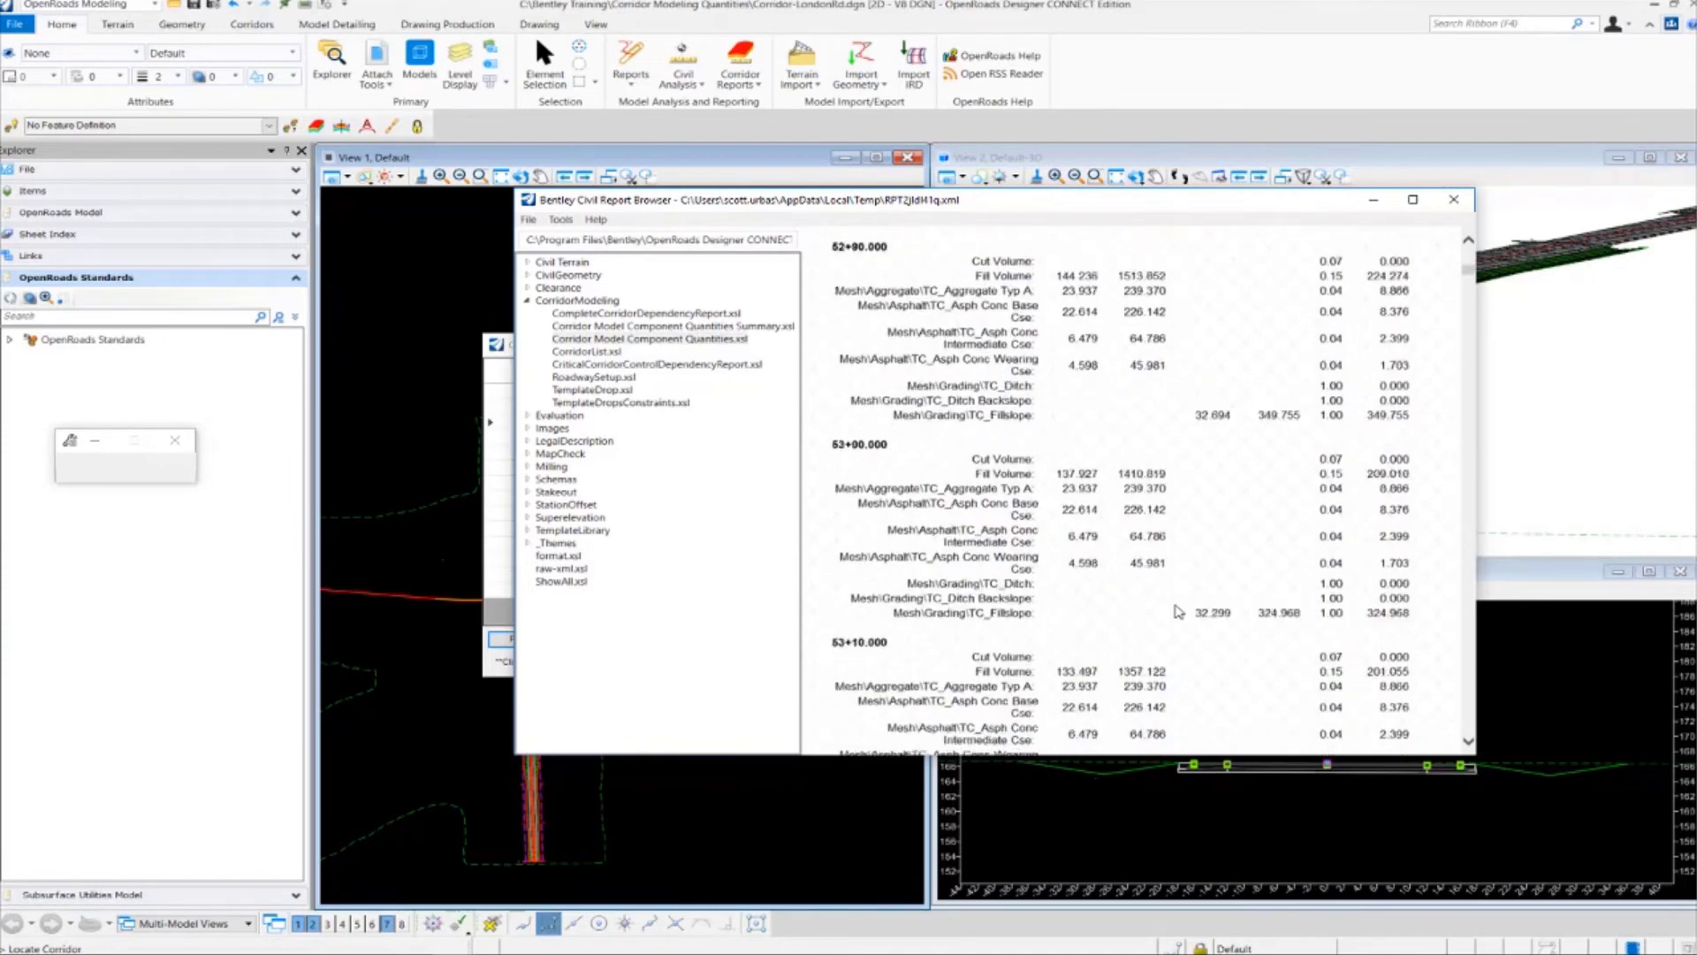
scroll(1219, 597, "down", 3)
scroll(1193, 604, "down", 2)
scroll(1143, 617, "down", 3)
scroll(1143, 616, "down", 3)
scroll(1143, 616, "down", 3)
scroll(1144, 616, "down", 3)
scroll(1143, 616, "down", 3)
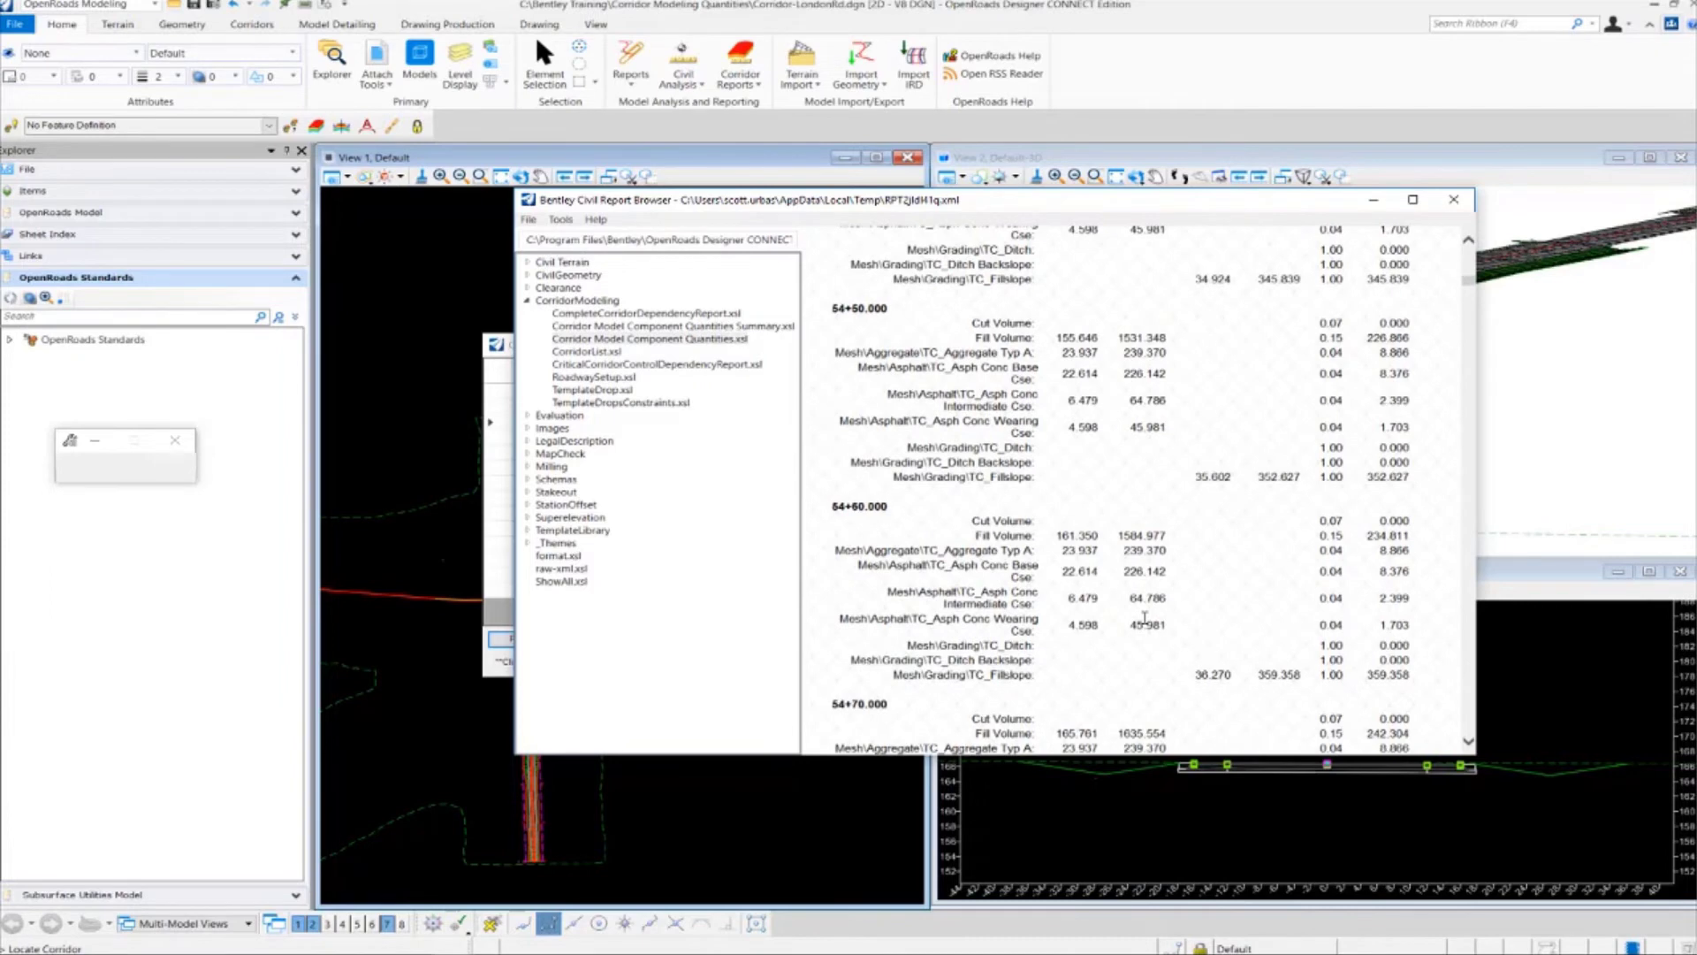
scroll(1143, 617, "down", 3)
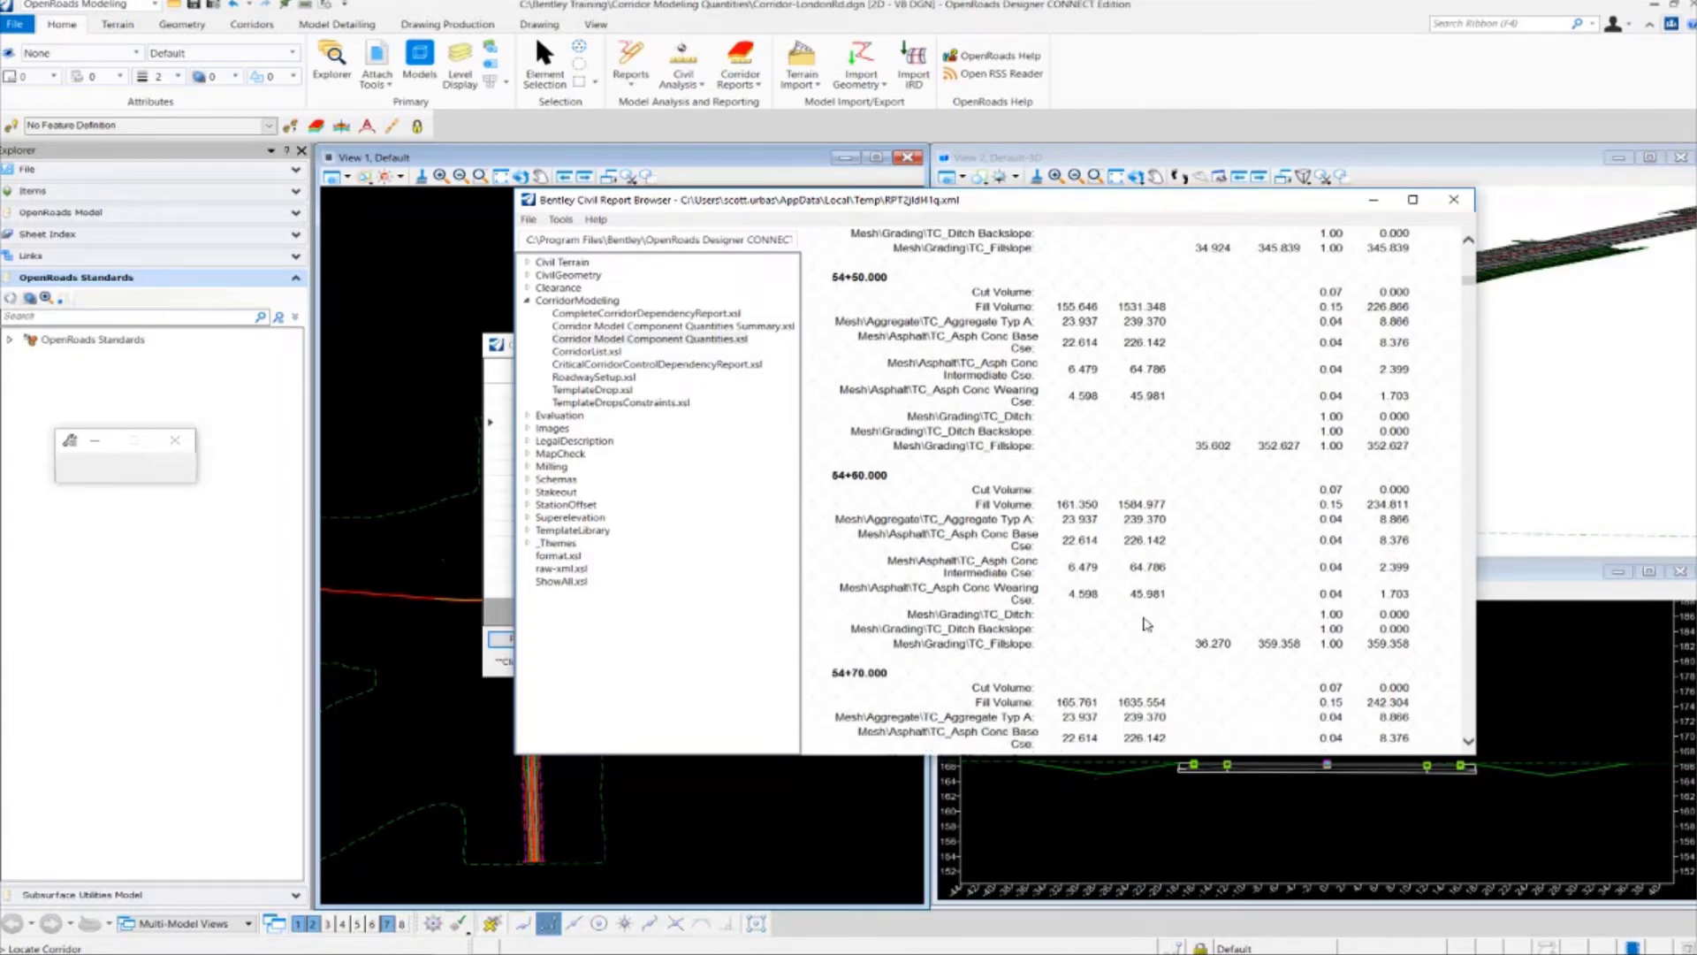
scroll(1144, 617, "down", 3)
scroll(1142, 617, "down", 3)
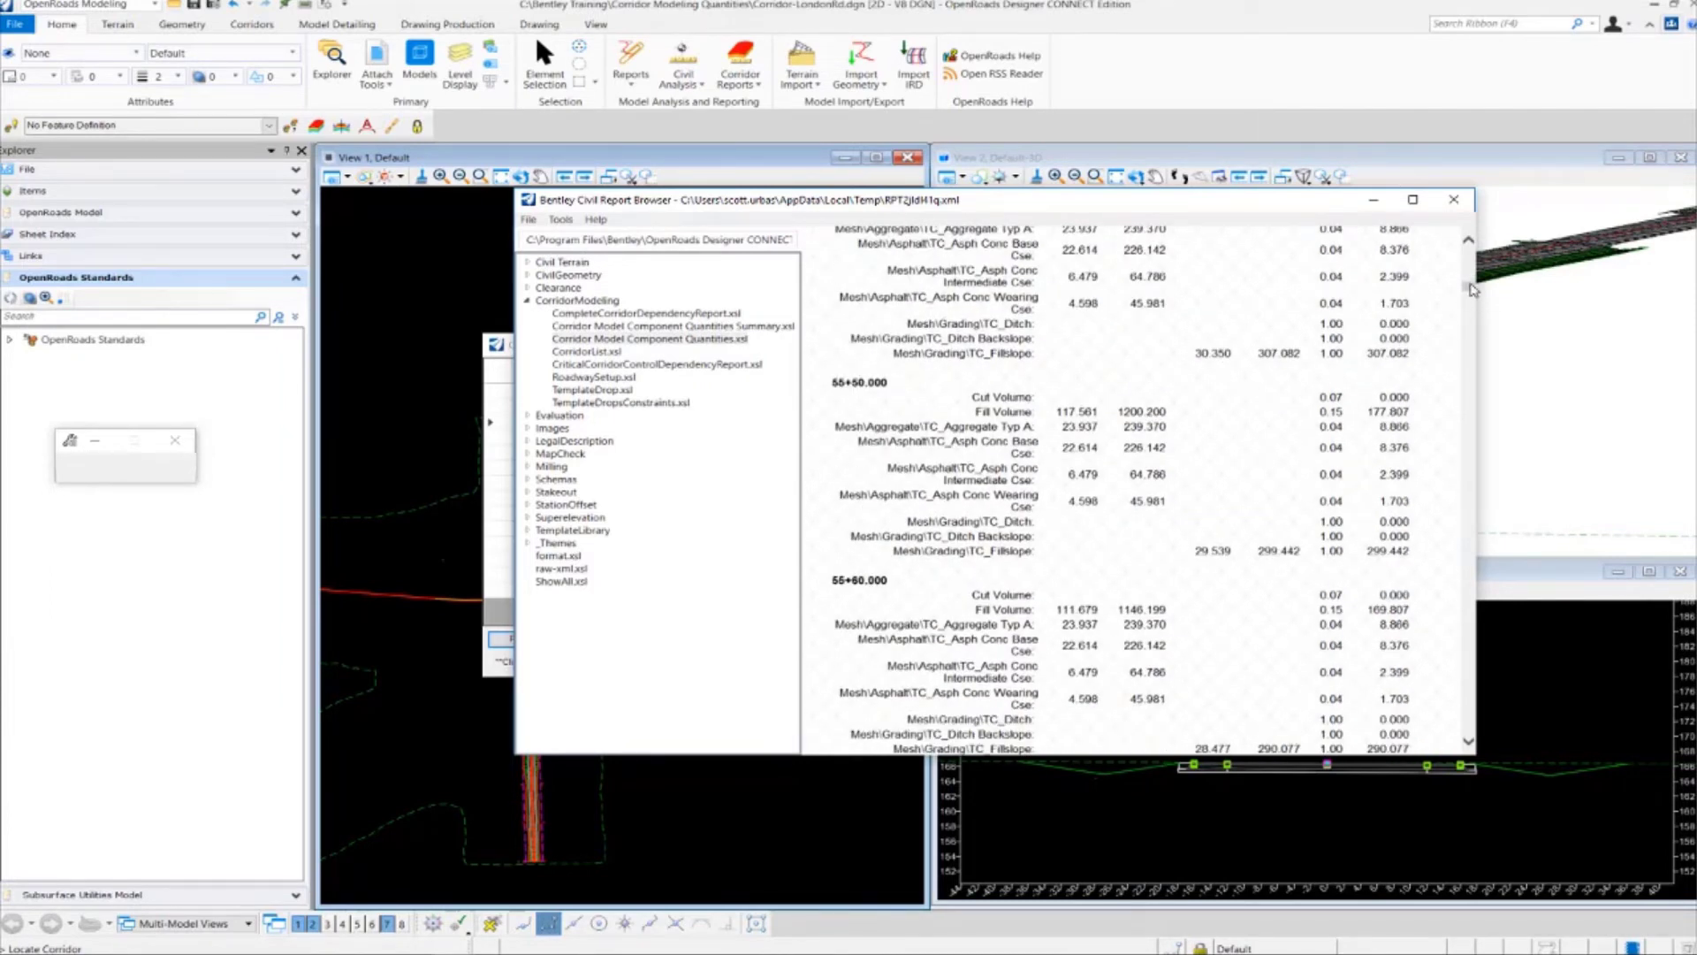
left_click_drag(1470, 290, 1468, 735)
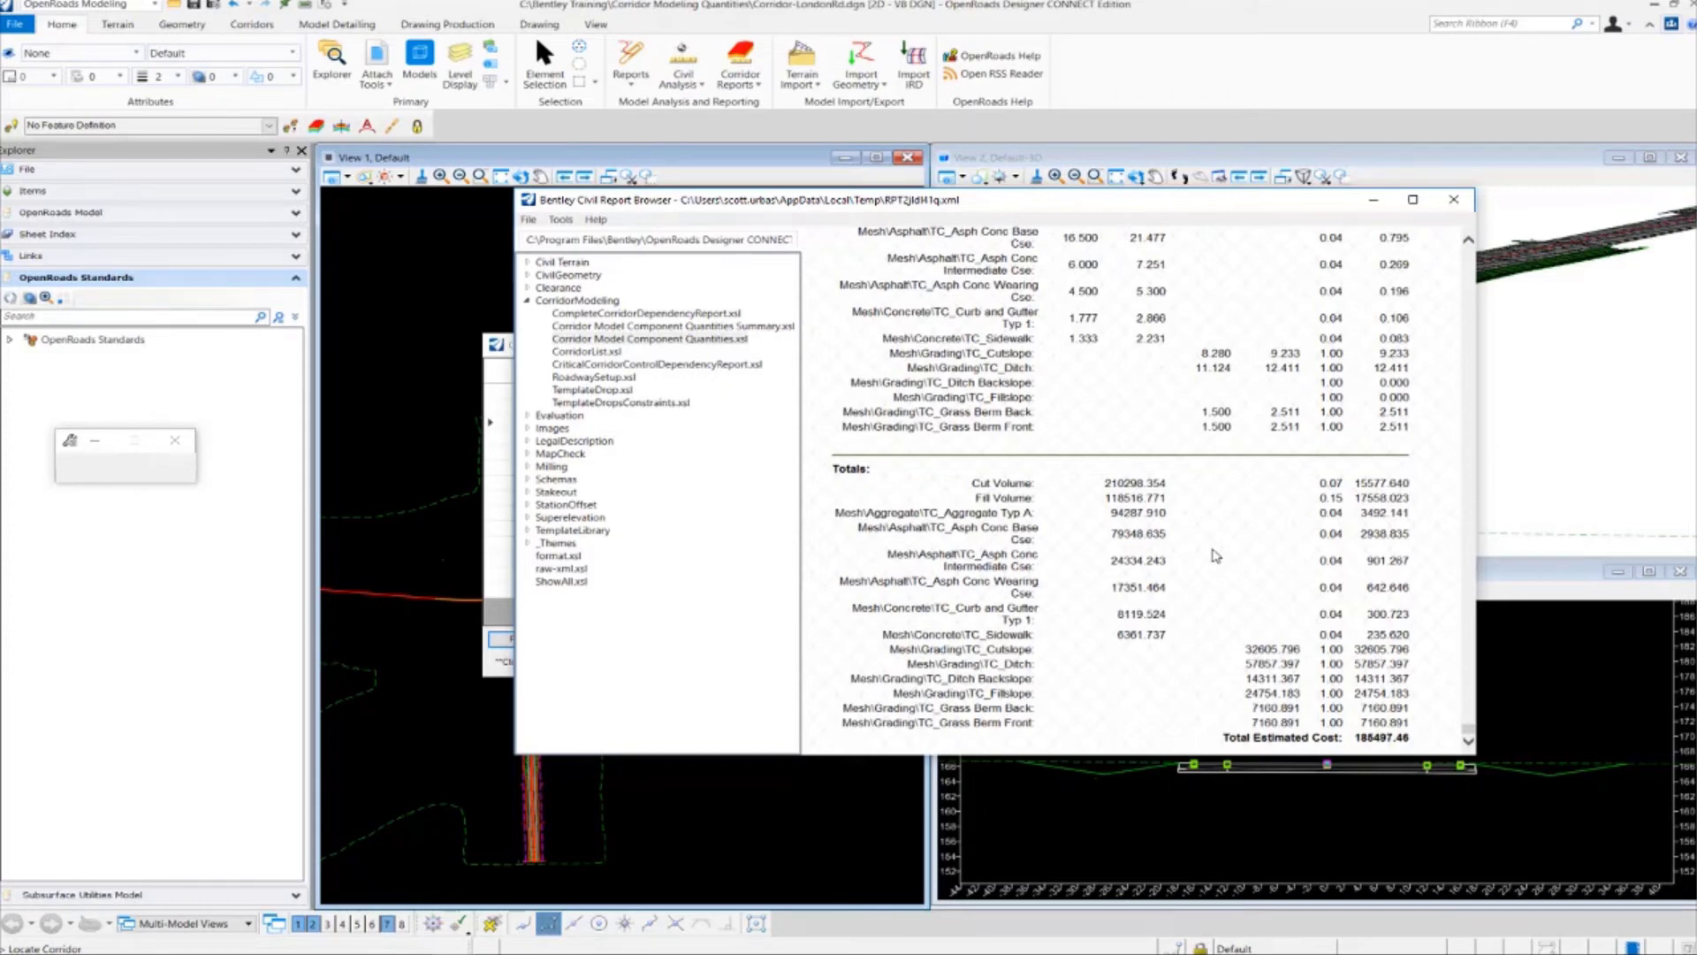
Step: Close the detailed report browser and move the Component Quantities summary aside
left_click(1453, 201)
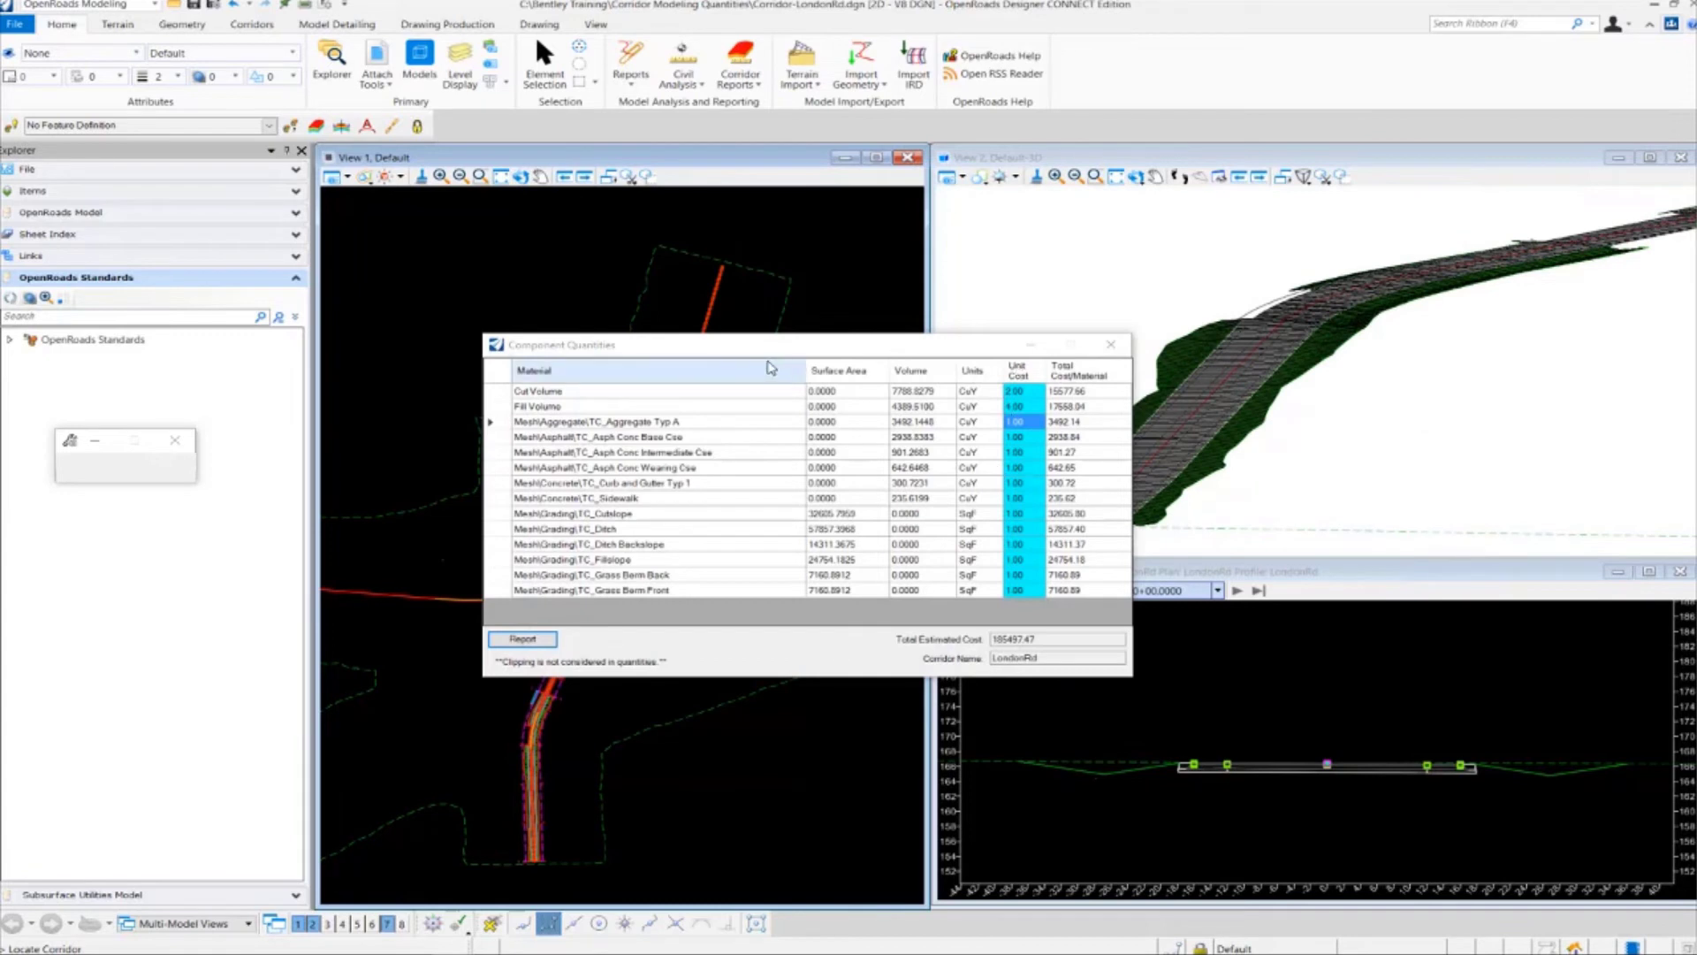
left_click_drag(762, 356, 680, 310)
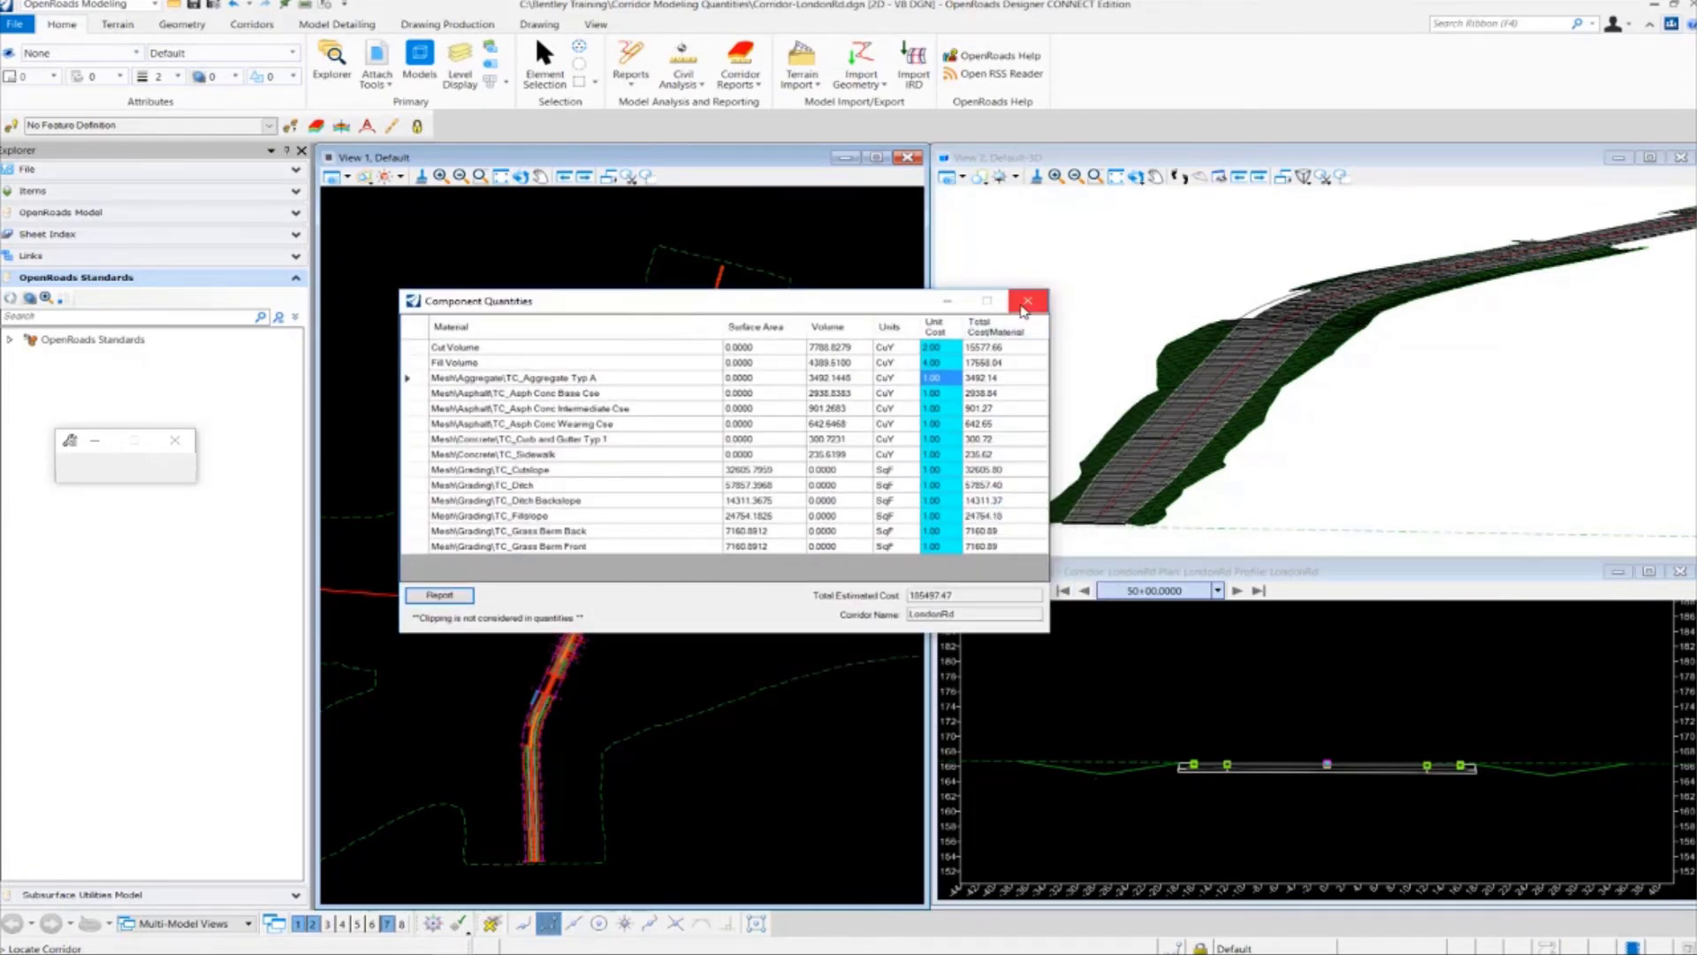
Step: Close the quantities summary and turn on Display Cut and Fill Graphics in the cross section
left_click(1022, 305)
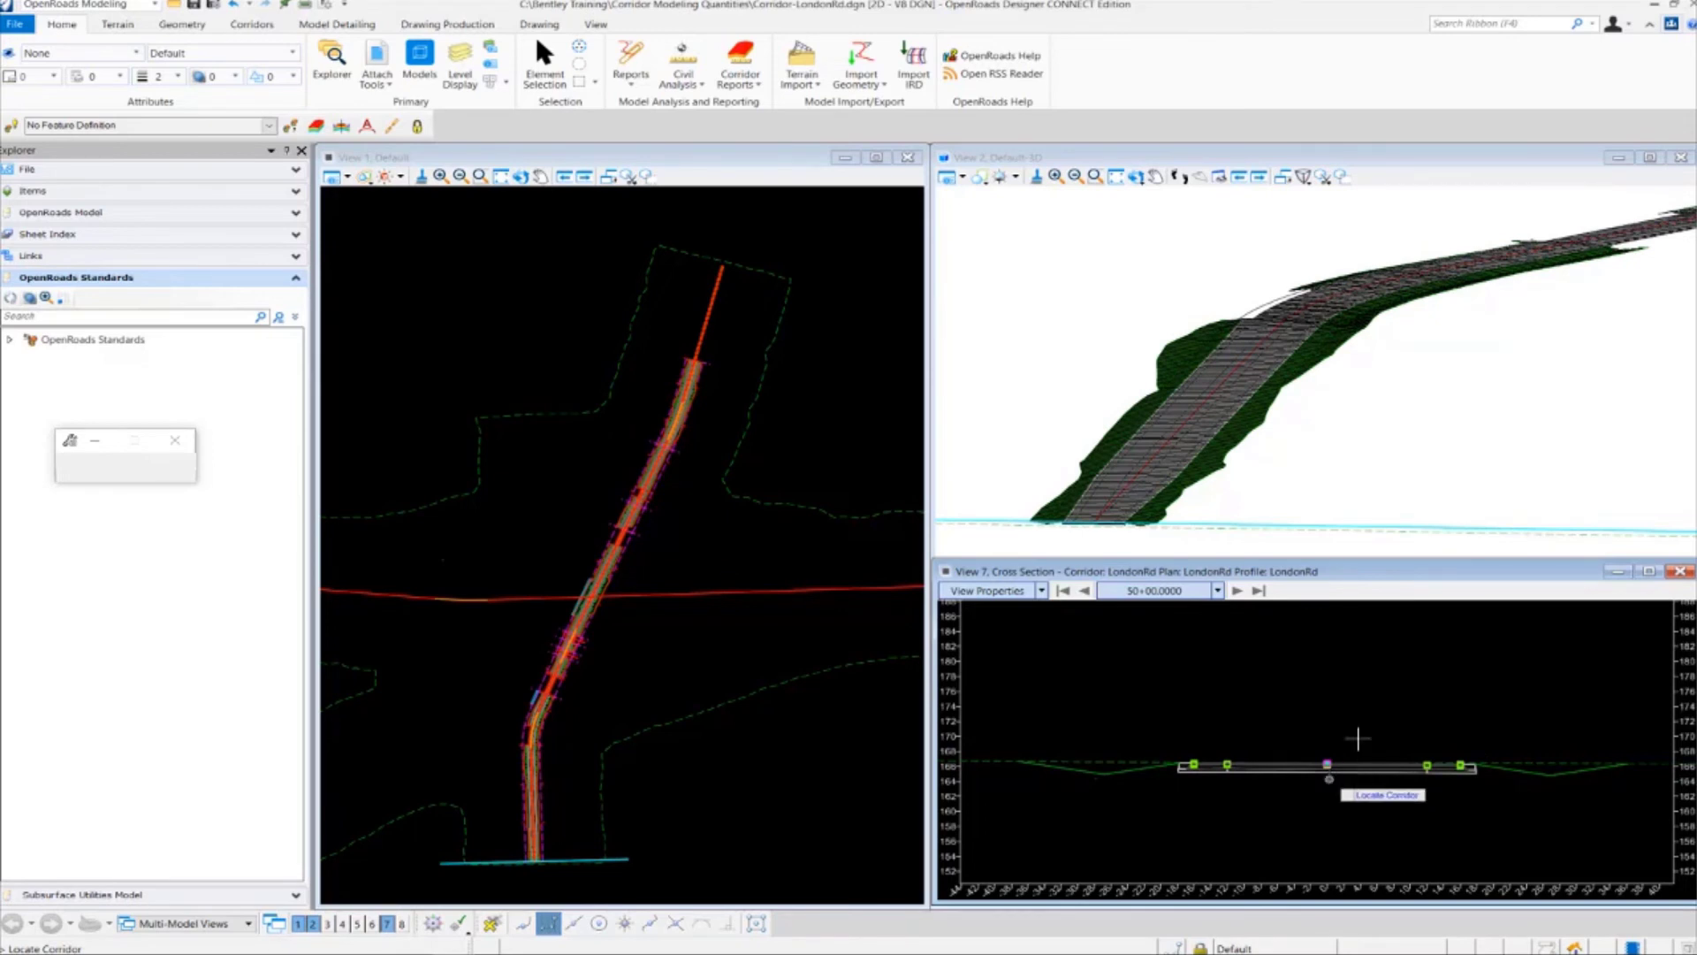
left_click(1041, 591)
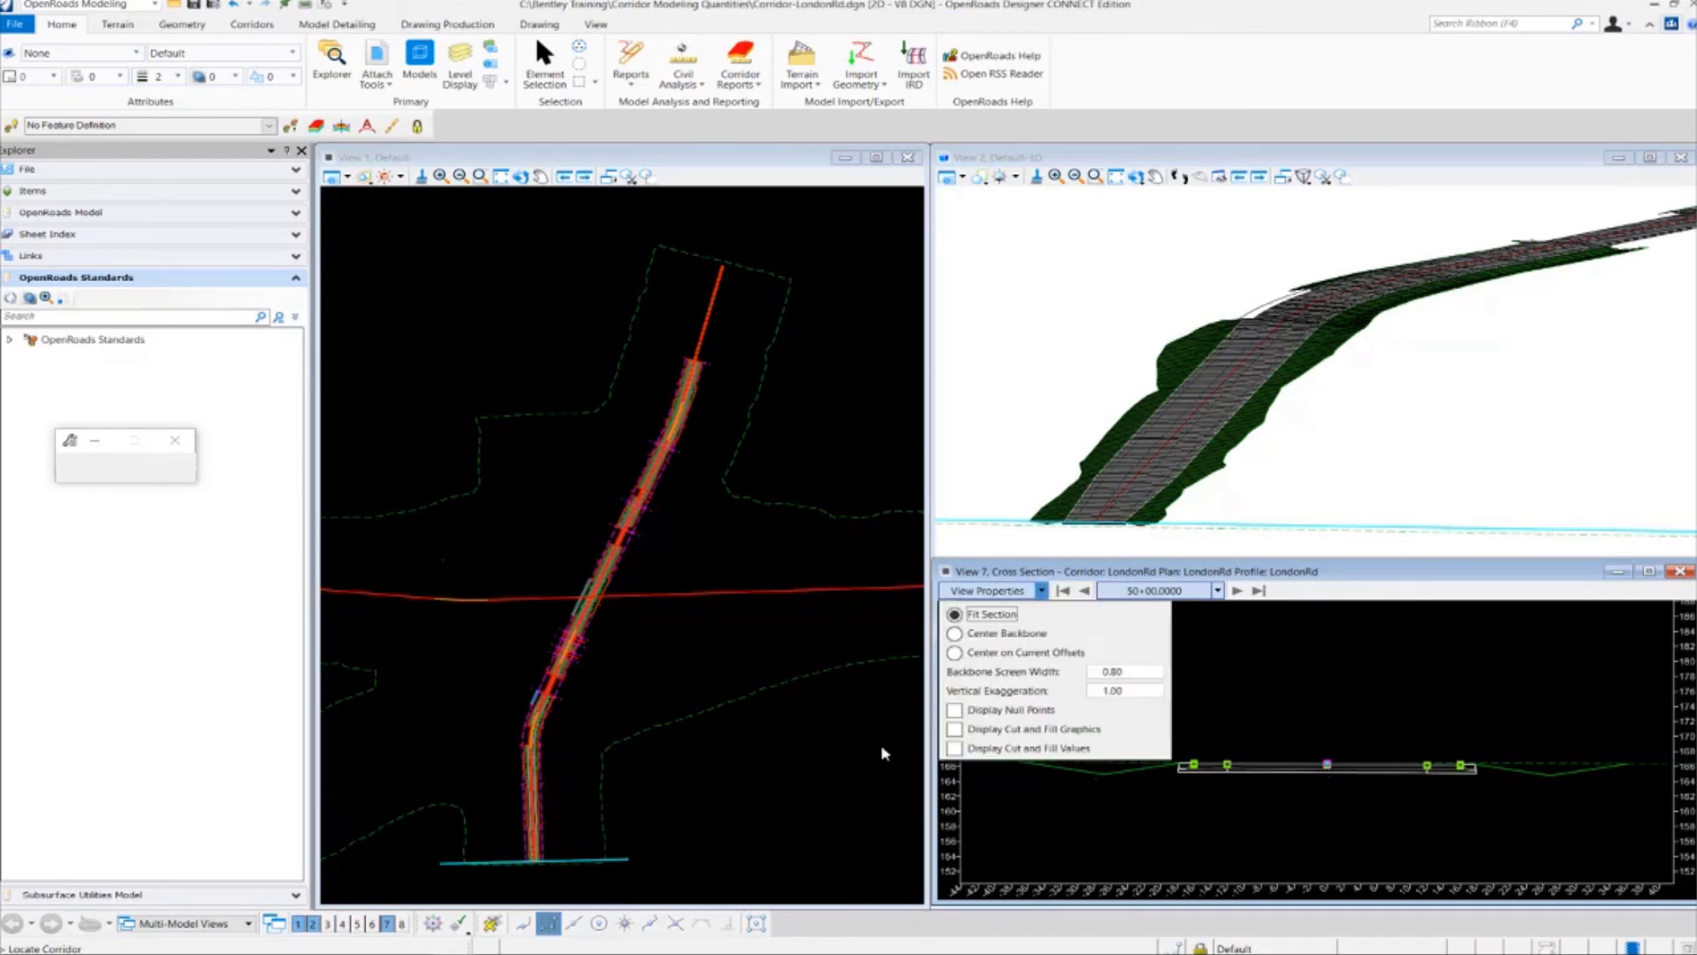
left_click(956, 729)
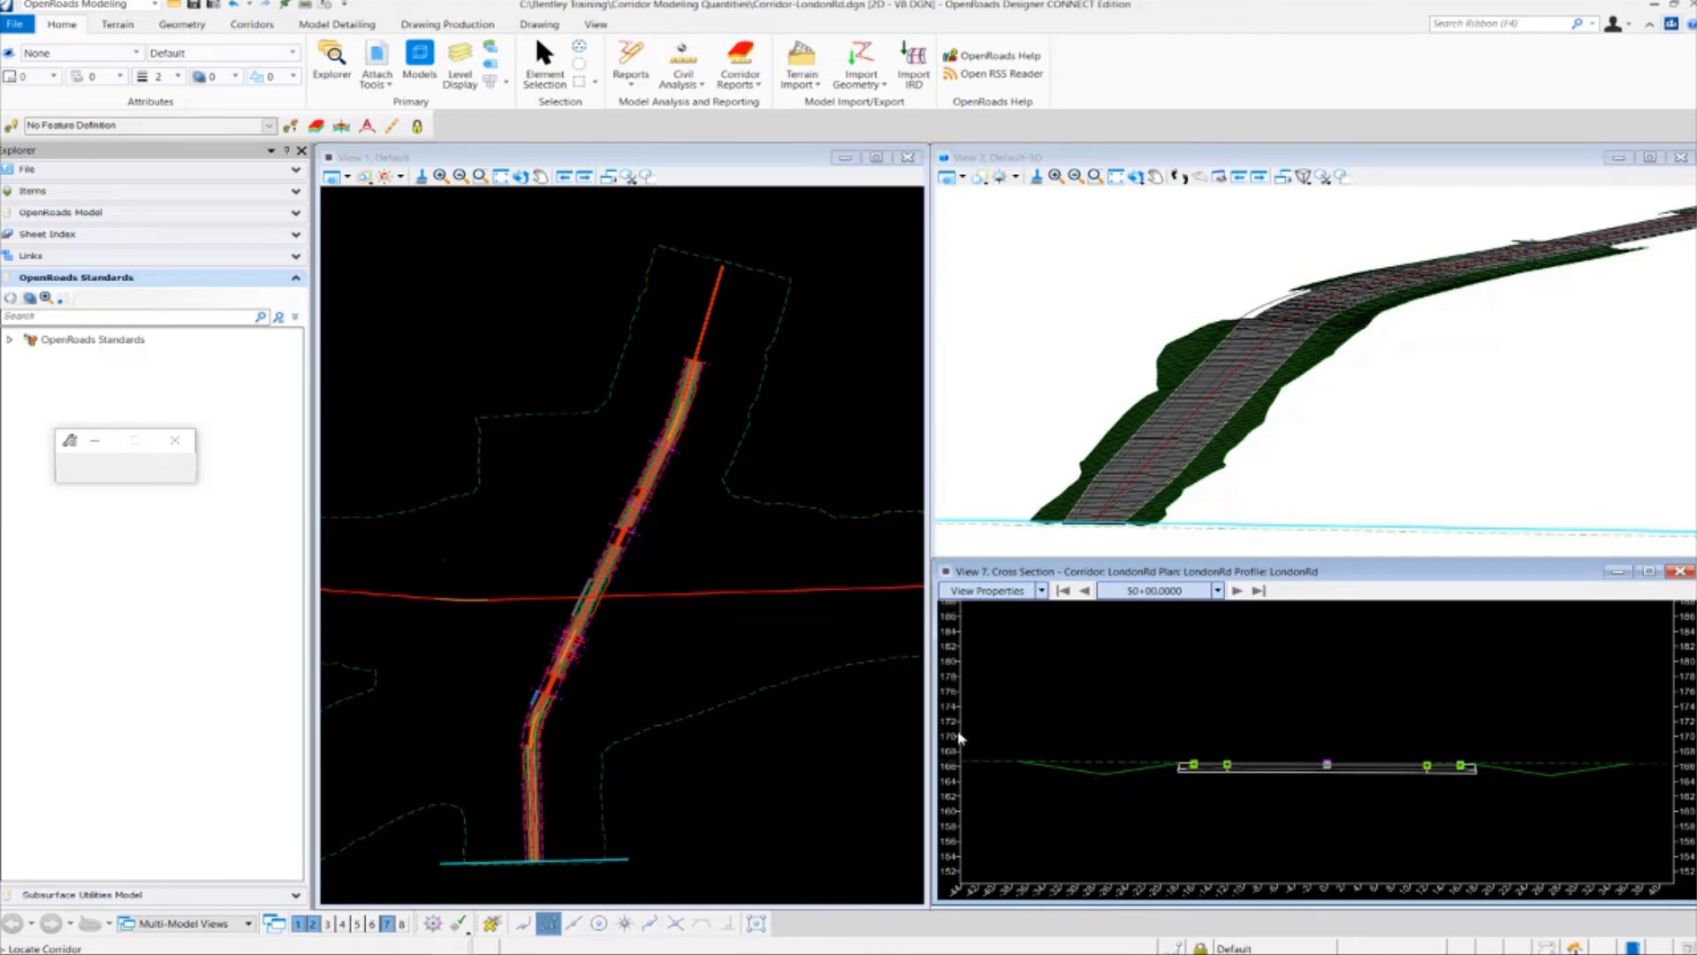
left_click(1041, 590)
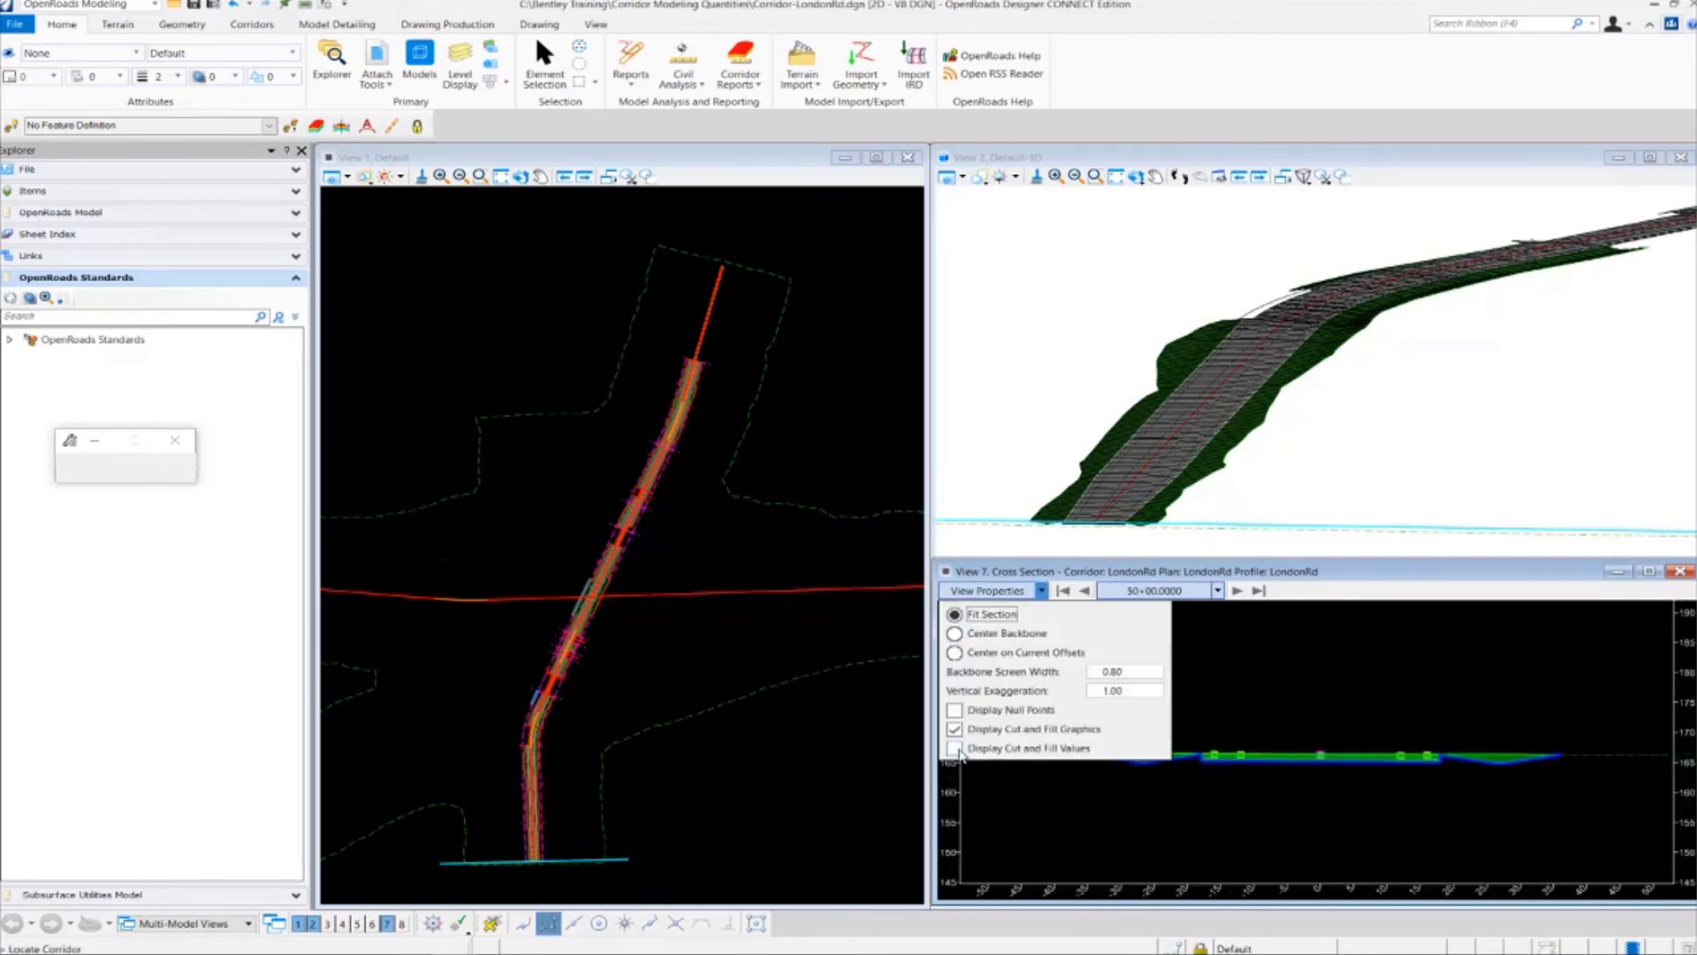
Step: Display cut and fill values and step the cross section forward to station 56+00
left_click(956, 747)
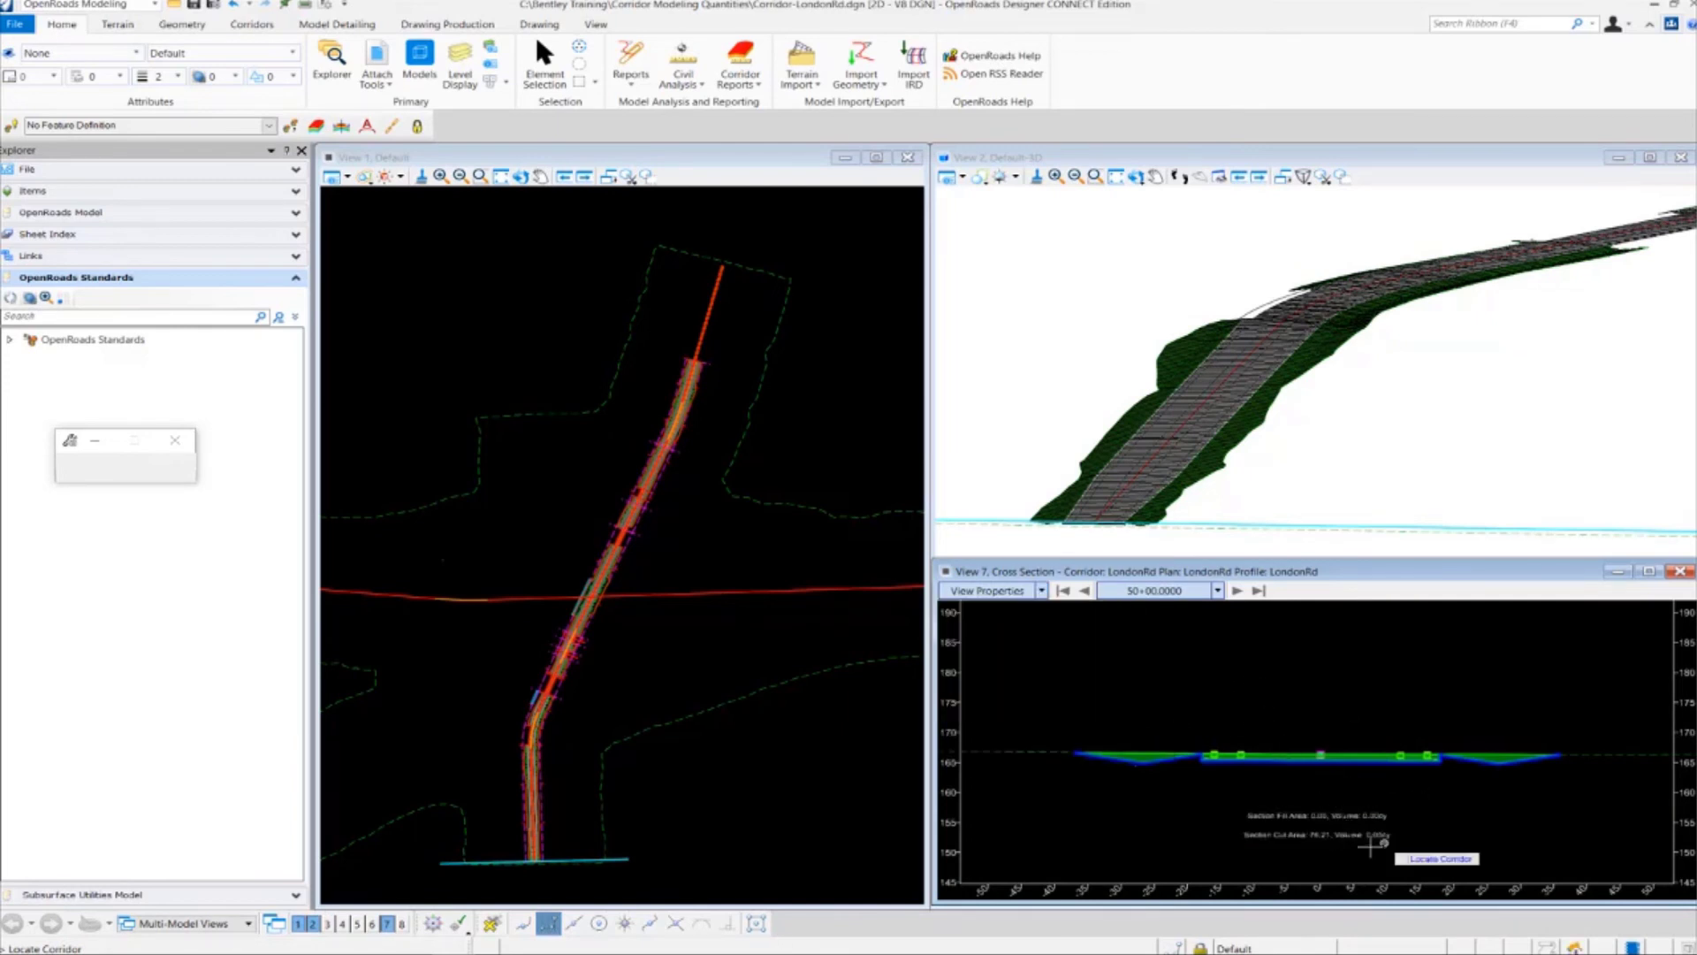
left_click(1237, 590)
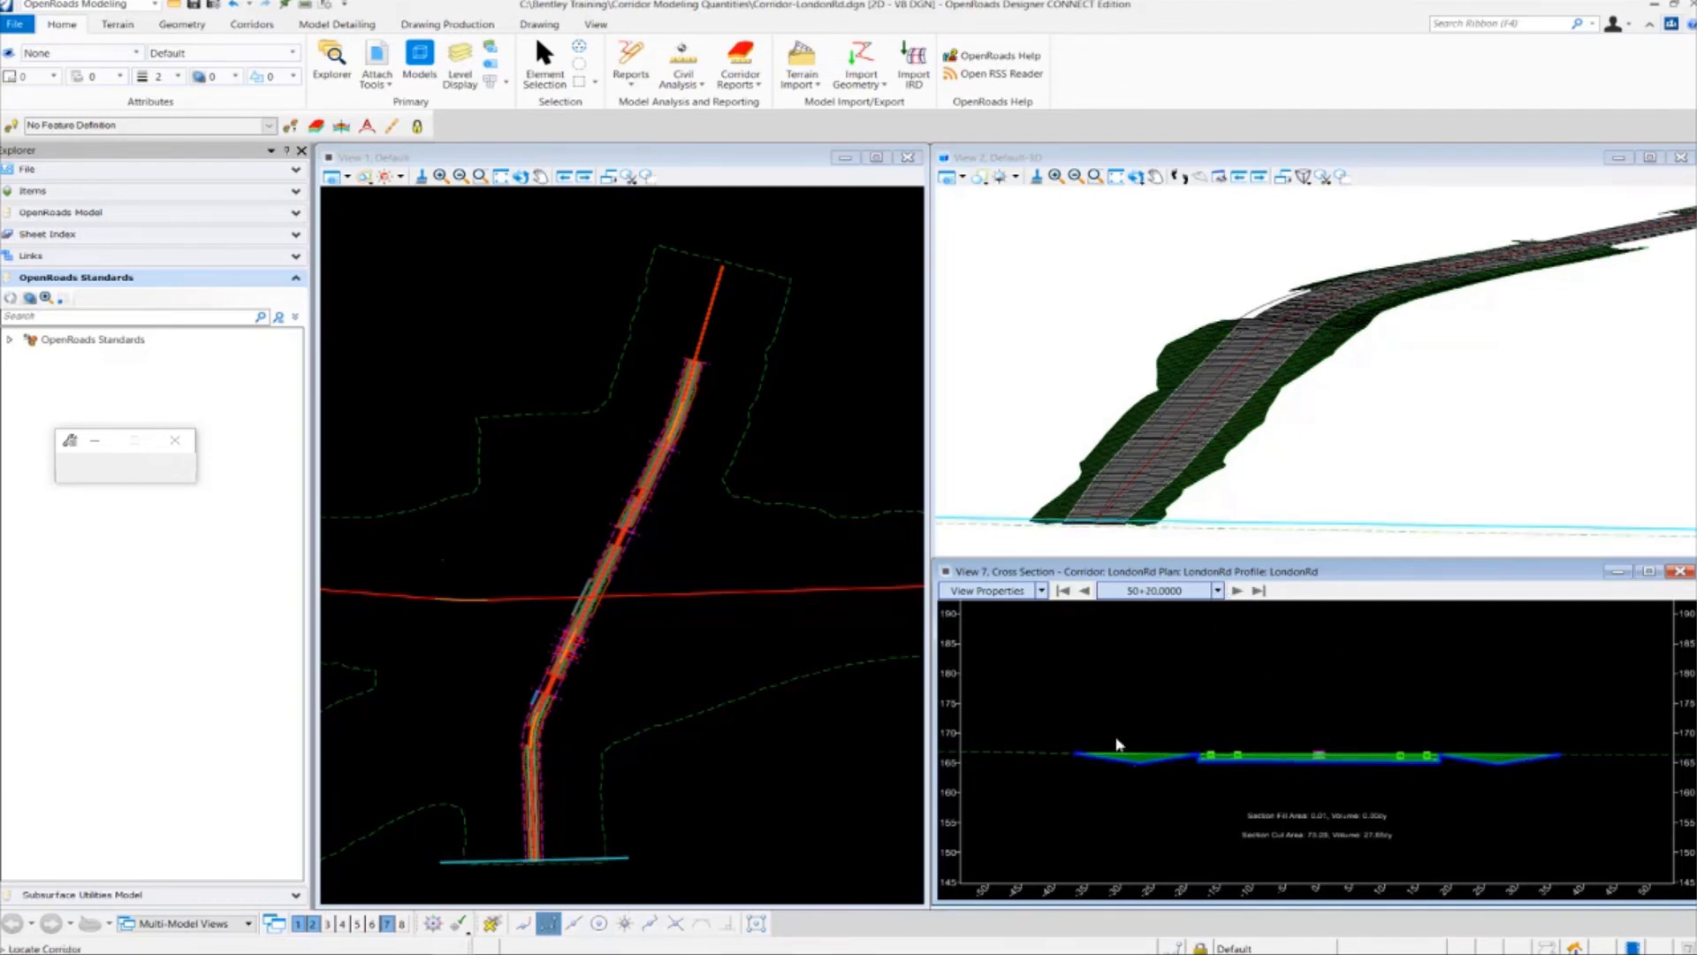
scroll(1116, 746, "down", 1)
scroll(1116, 745, "down", 1)
scroll(1117, 746, "down", 1)
scroll(1117, 745, "down", 1)
scroll(1116, 745, "down", 2)
scroll(1116, 745, "down", 1)
scroll(1116, 745, "down", 1)
scroll(1117, 746, "down", 1)
scroll(1117, 745, "down", 1)
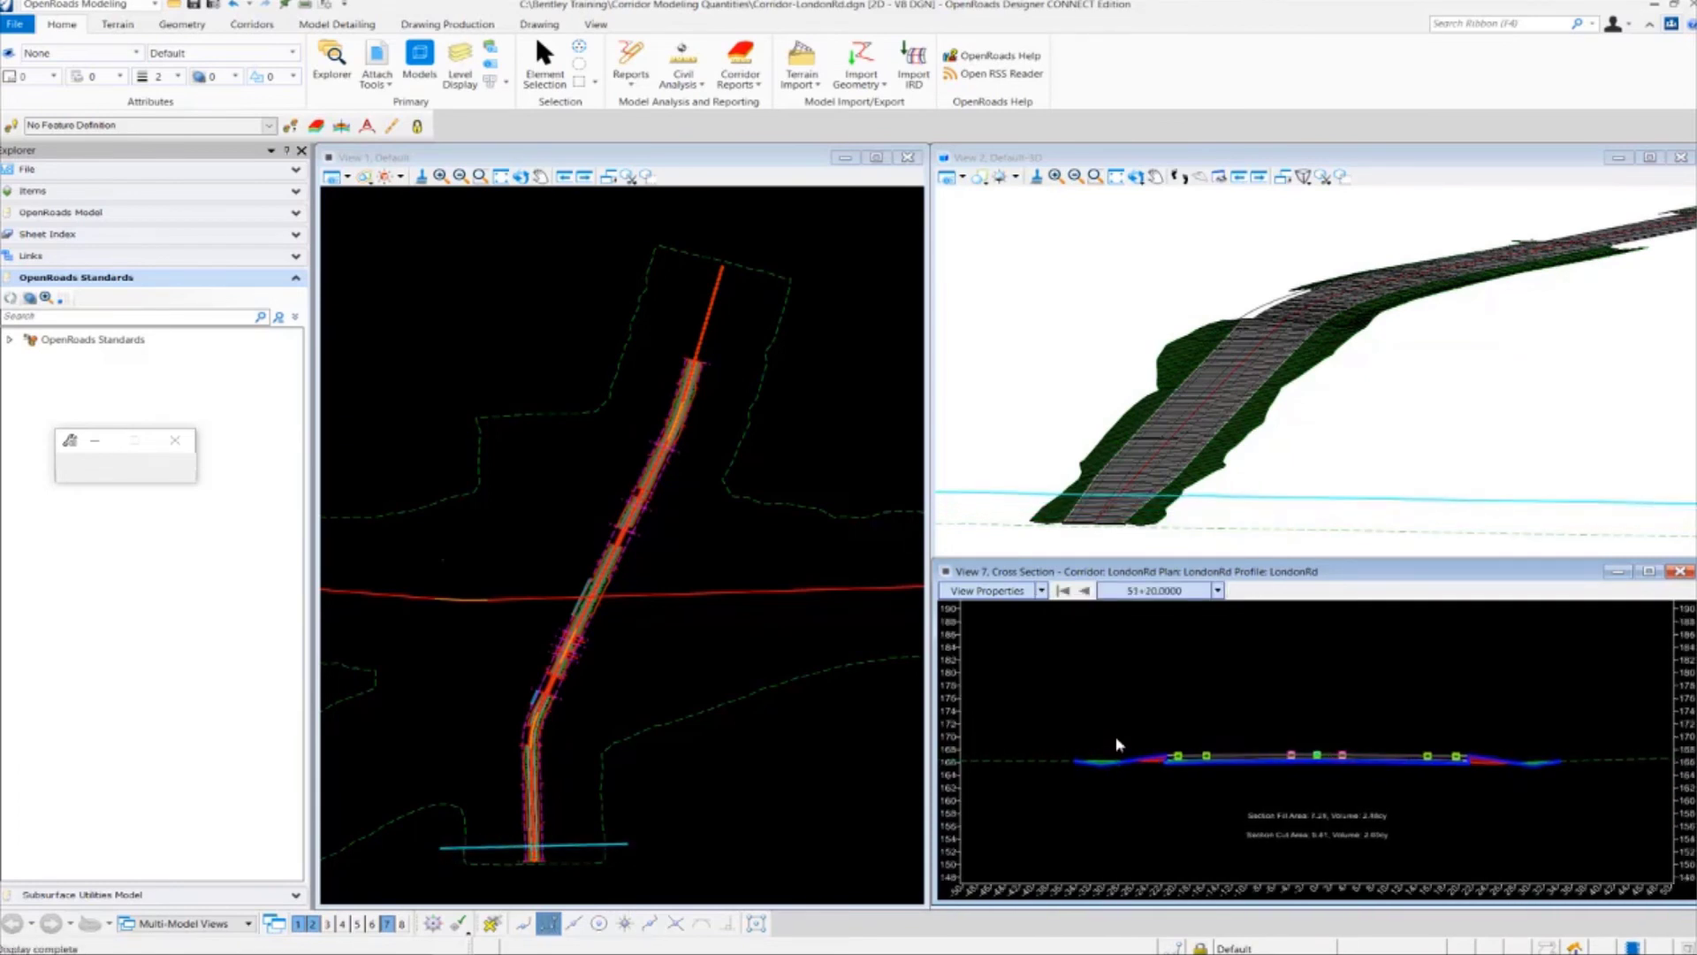
scroll(1117, 746, "down", 1)
scroll(1117, 745, "down", 1)
scroll(1116, 745, "down", 2)
scroll(1117, 745, "down", 1)
scroll(1116, 745, "down", 1)
scroll(1117, 745, "down", 1)
scroll(1117, 745, "down", 1)
scroll(1116, 746, "down", 1)
scroll(1117, 745, "down", 1)
scroll(1116, 746, "down", 1)
scroll(1117, 745, "down", 1)
scroll(1116, 745, "down", 1)
scroll(1117, 746, "down", 1)
scroll(1116, 746, "down", 1)
scroll(1293, 693, "down", 1)
scroll(1303, 685, "down", 1)
scroll(1304, 686, "down", 1)
scroll(1304, 686, "down", 1)
scroll(1403, 796, "down", 1)
scroll(1433, 801, "down", 1)
scroll(1439, 807, "down", 1)
scroll(1446, 810, "down", 1)
scroll(1445, 810, "down", 1)
scroll(1445, 811, "down", 1)
scroll(1445, 810, "down", 1)
scroll(1445, 811, "down", 1)
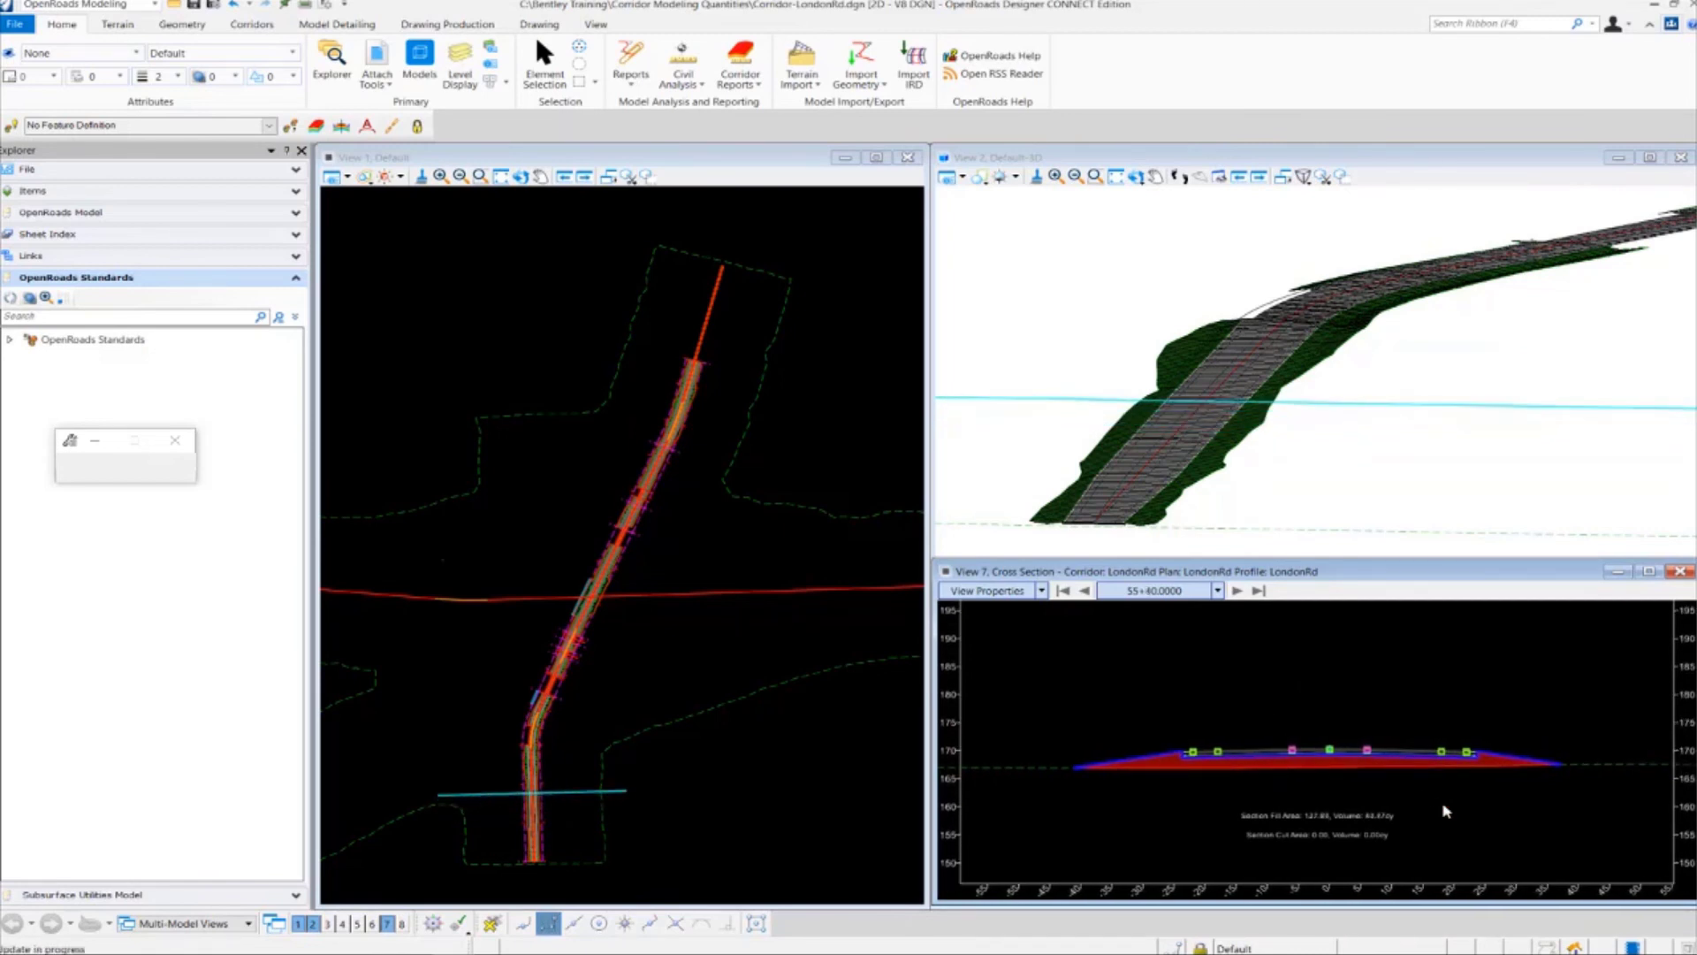
scroll(1446, 810, "down", 1)
scroll(1446, 810, "down", 1)
scroll(1446, 810, "down", 1)
scroll(1446, 811, "down", 1)
scroll(1445, 810, "down", 1)
scroll(1445, 811, "down", 1)
key("Escape")
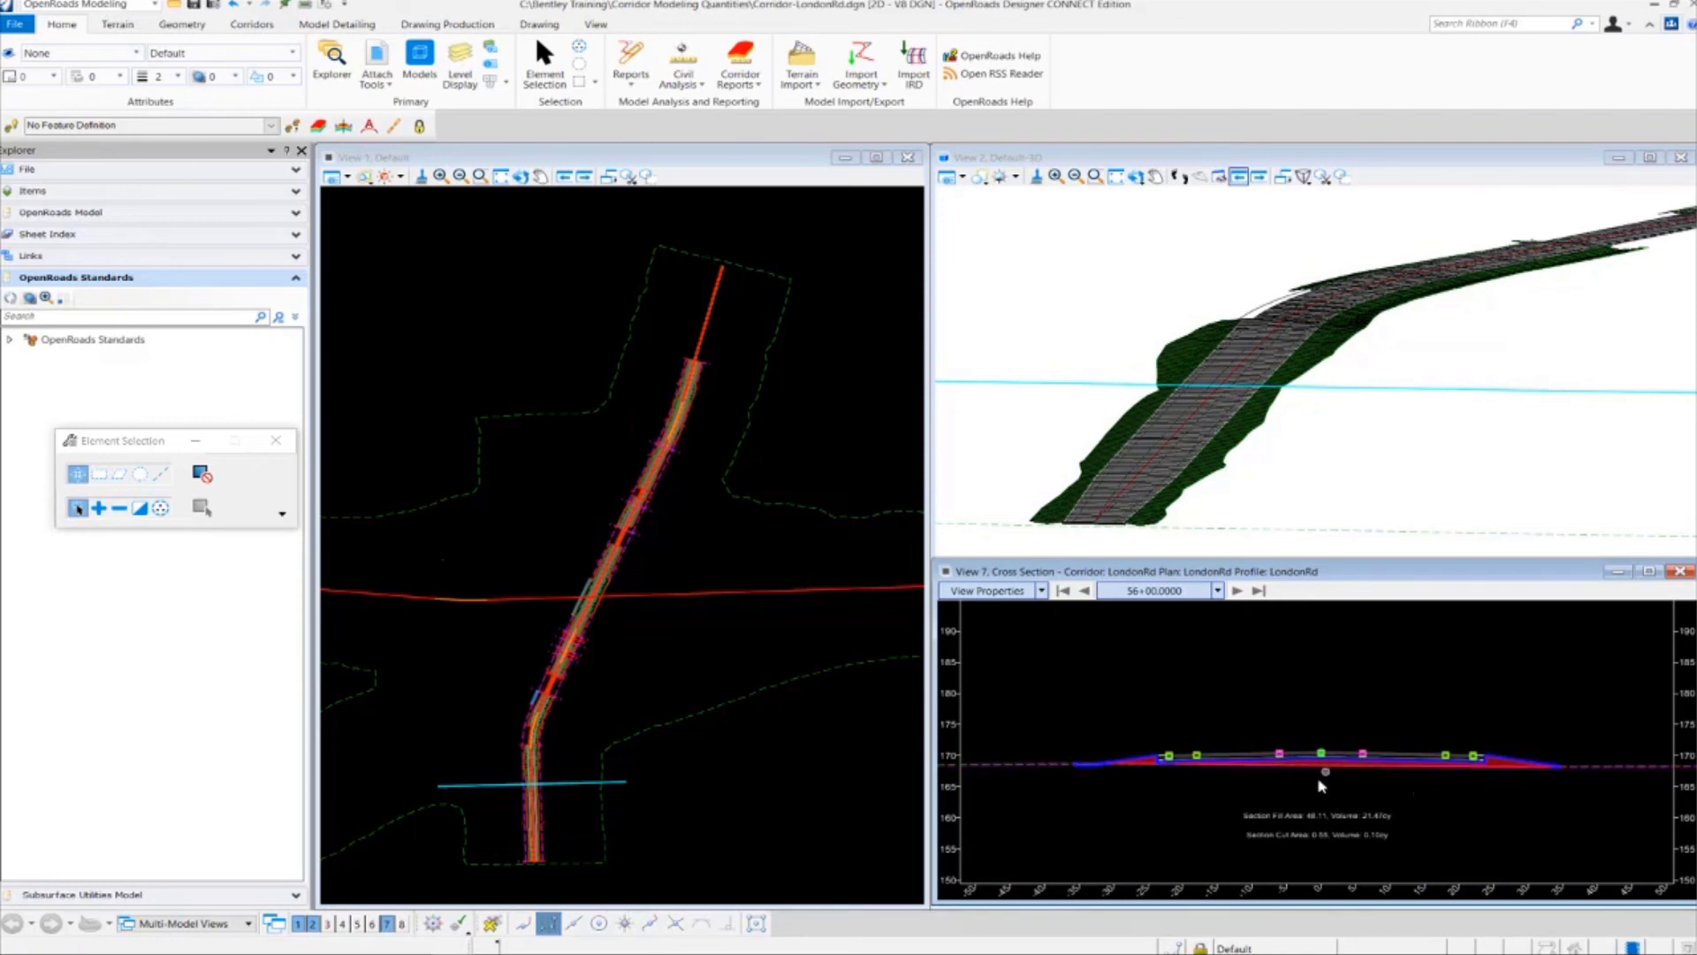
Step: Uncheck cut and fill graphics and values, then jump back to station 50+00
left_click(1043, 591)
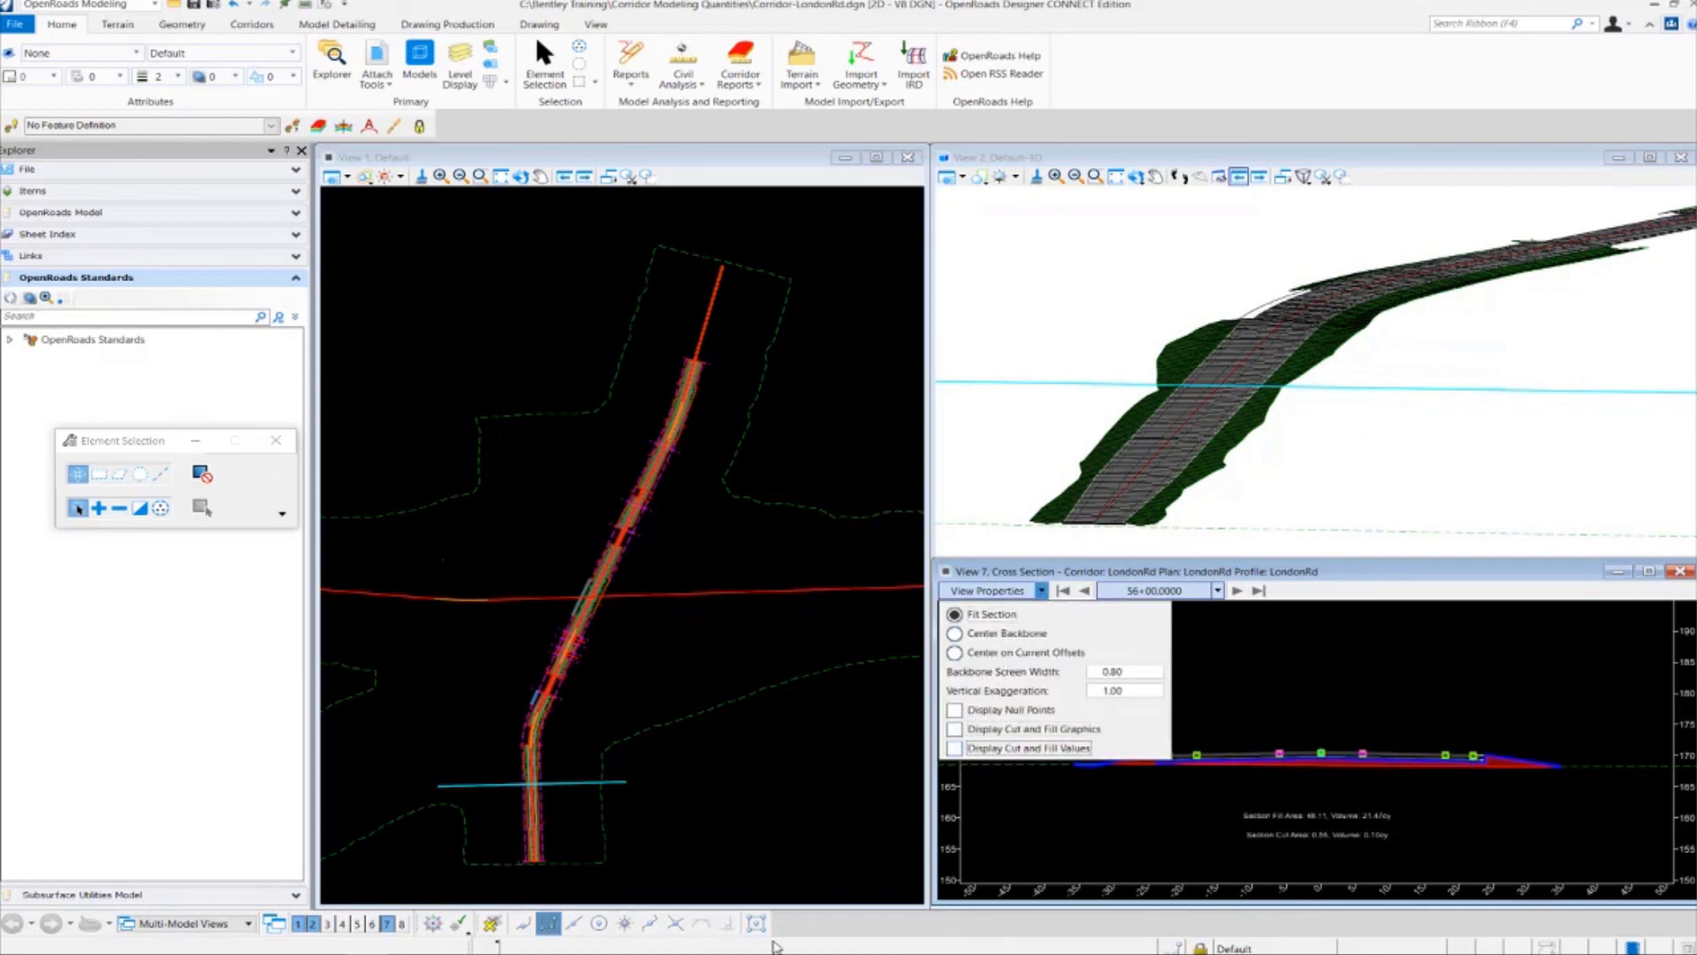
left_click(1161, 864)
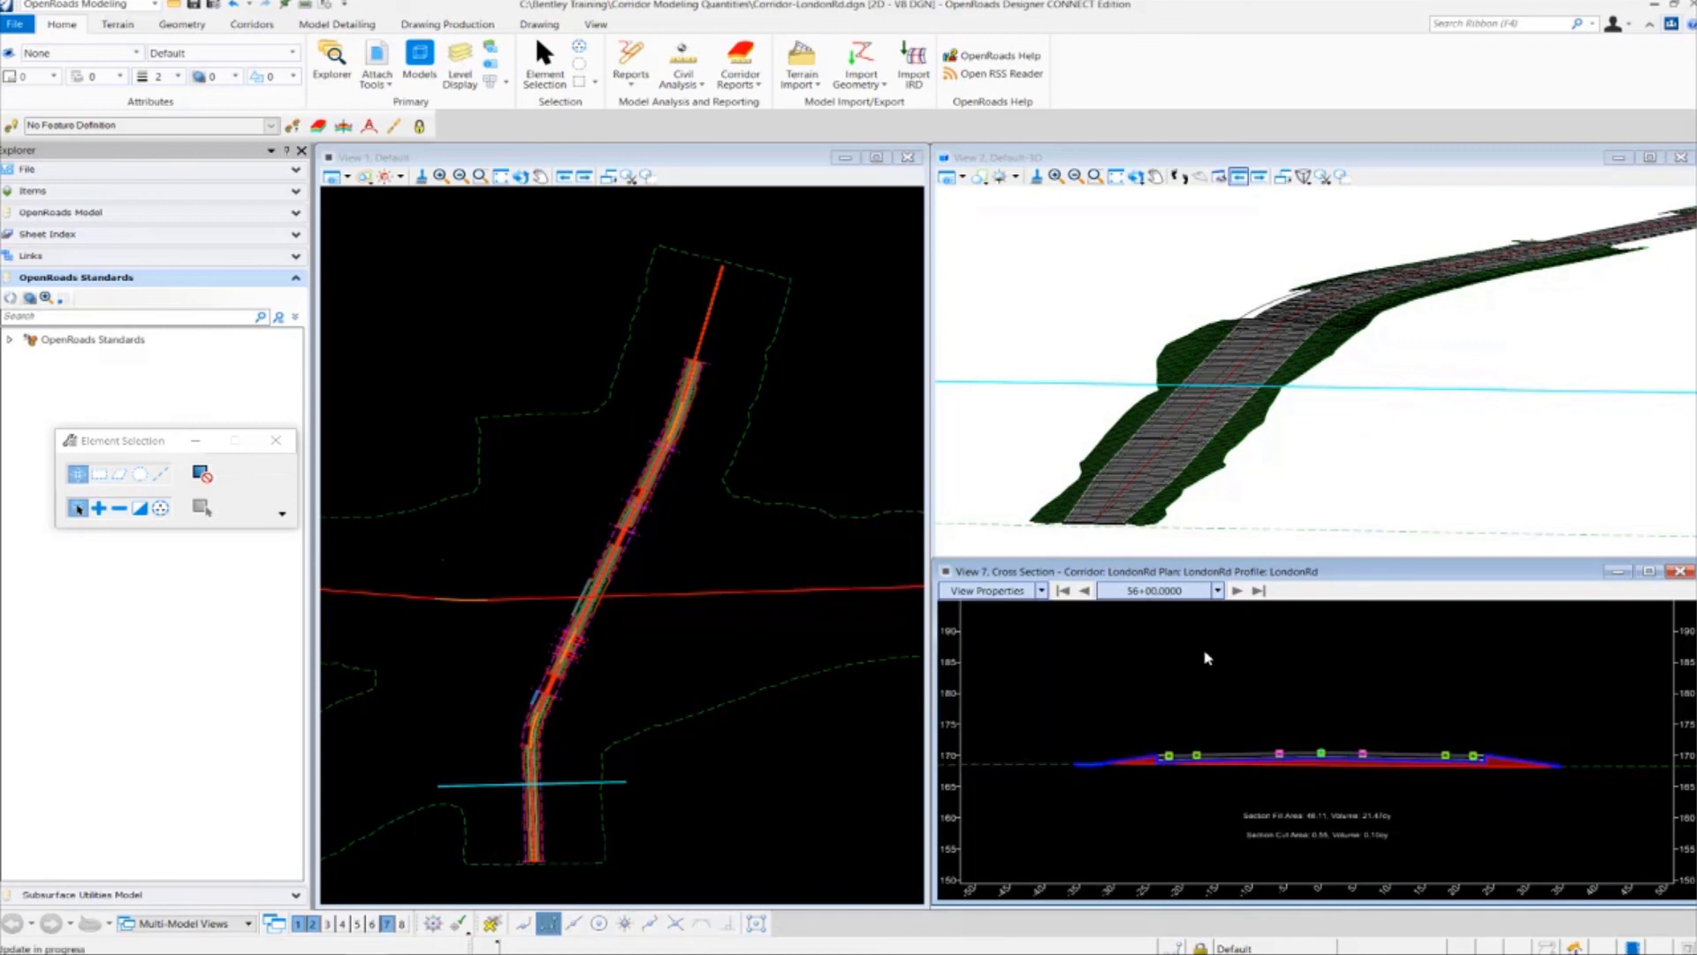
left_click(1068, 592)
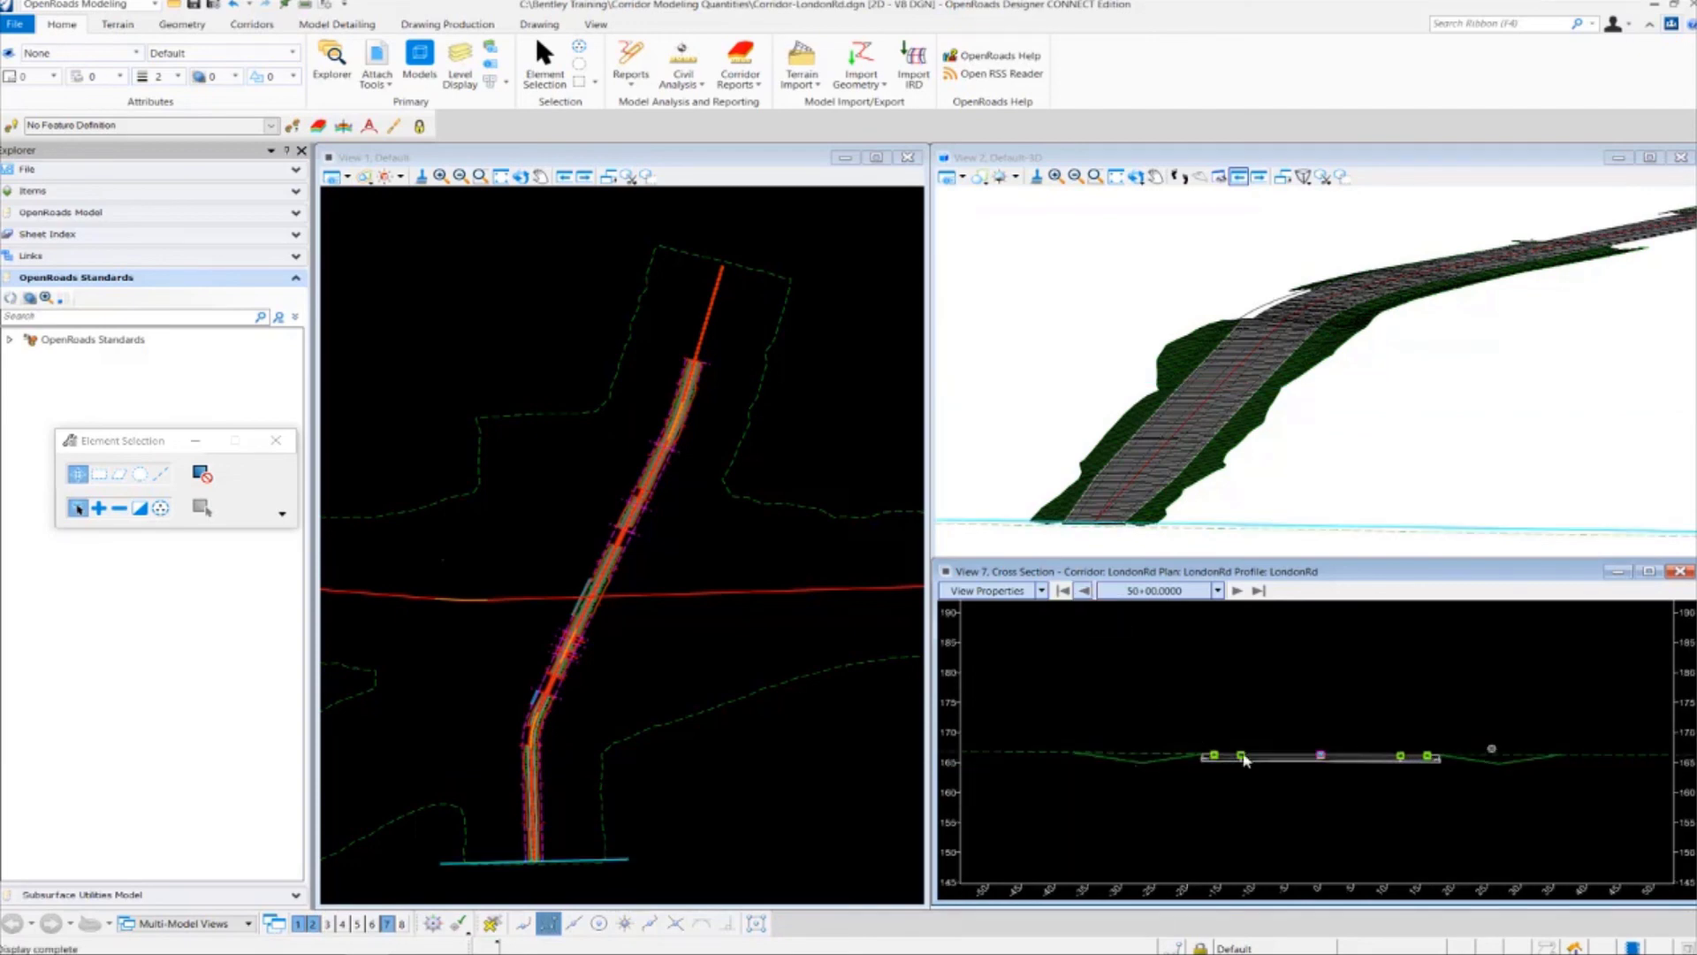